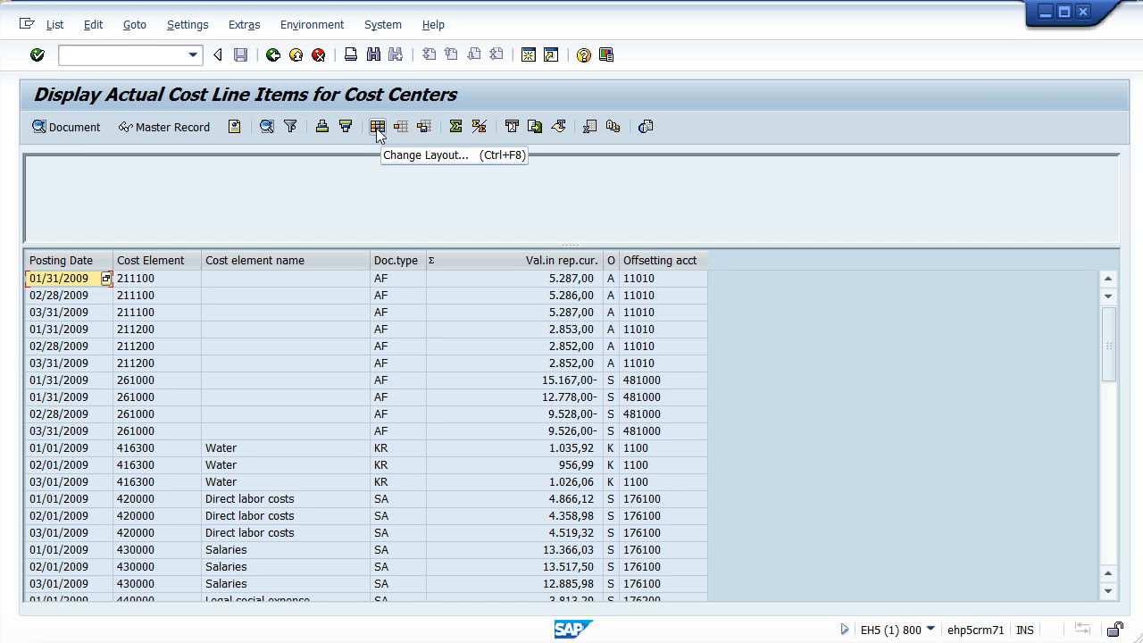
- Open the line item list's layout settings and show its sort order options
{"action": "left_click", "coordinate": [377, 131]}
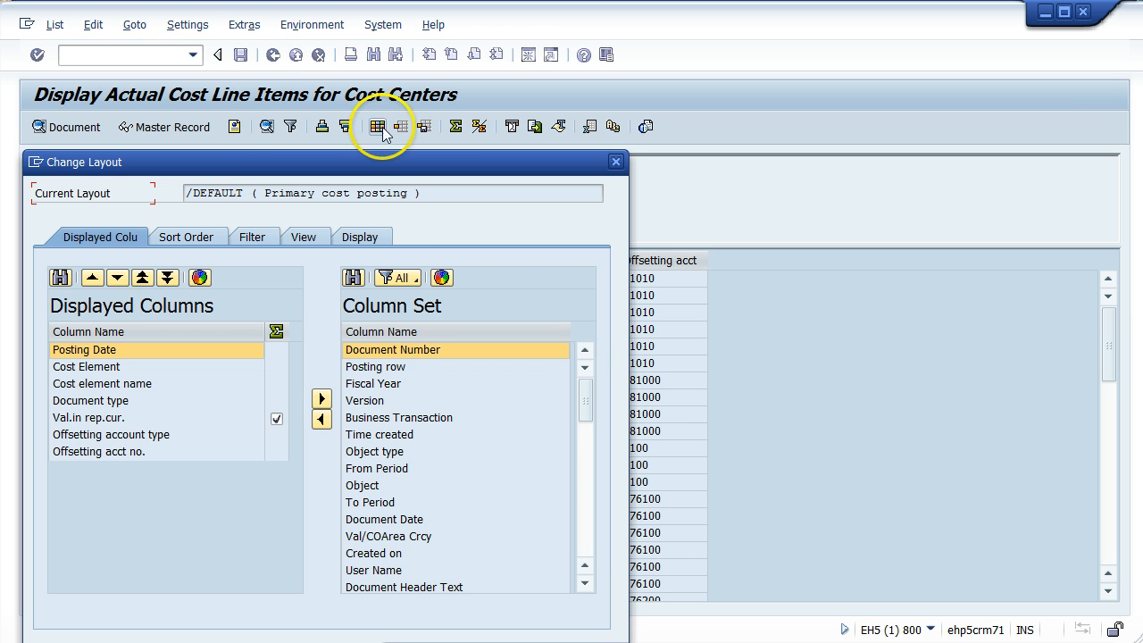
{"action": "left_click_drag", "start_coordinate": [257, 171], "coordinate": [426, 99]}
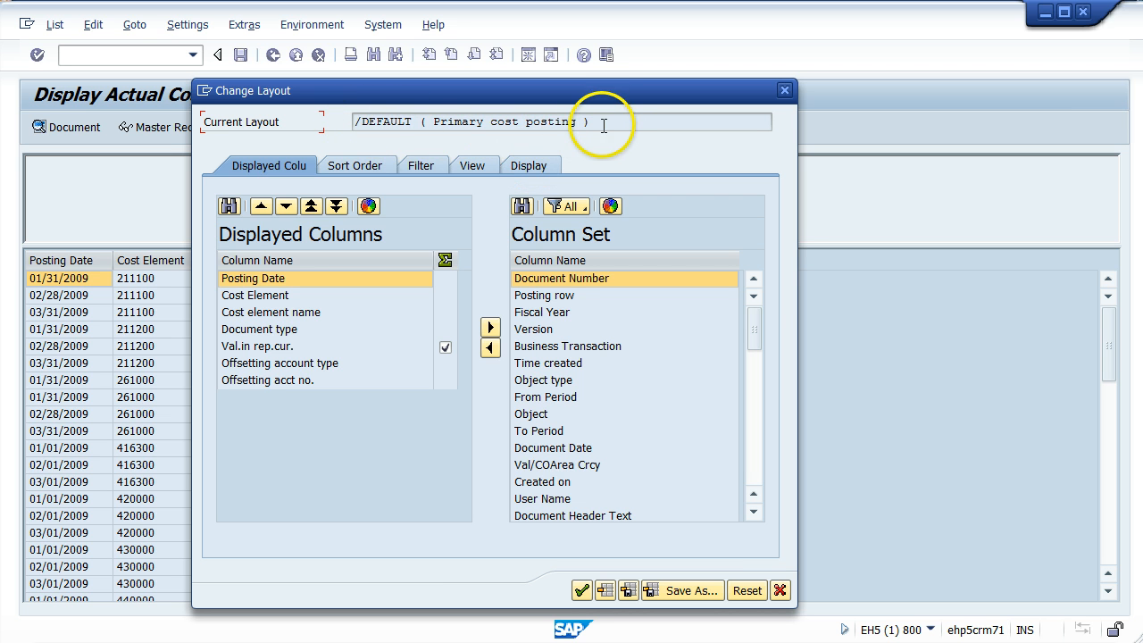
{"action": "left_click_drag", "start_coordinate": [596, 122], "coordinate": [340, 132]}
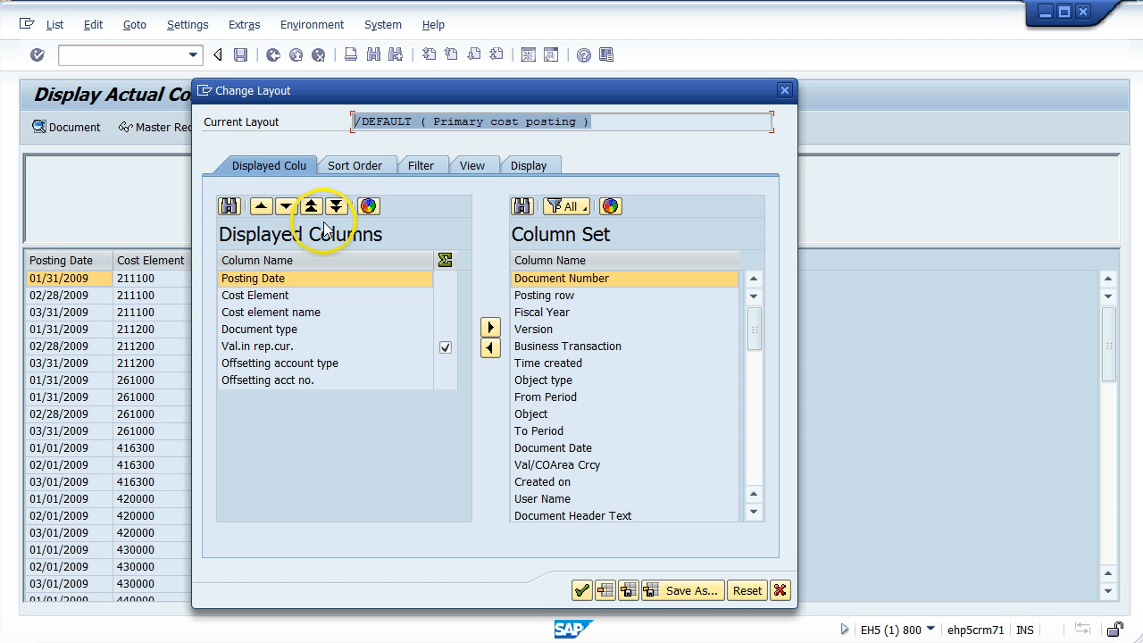
{"action": "left_click", "coordinate": [355, 169]}
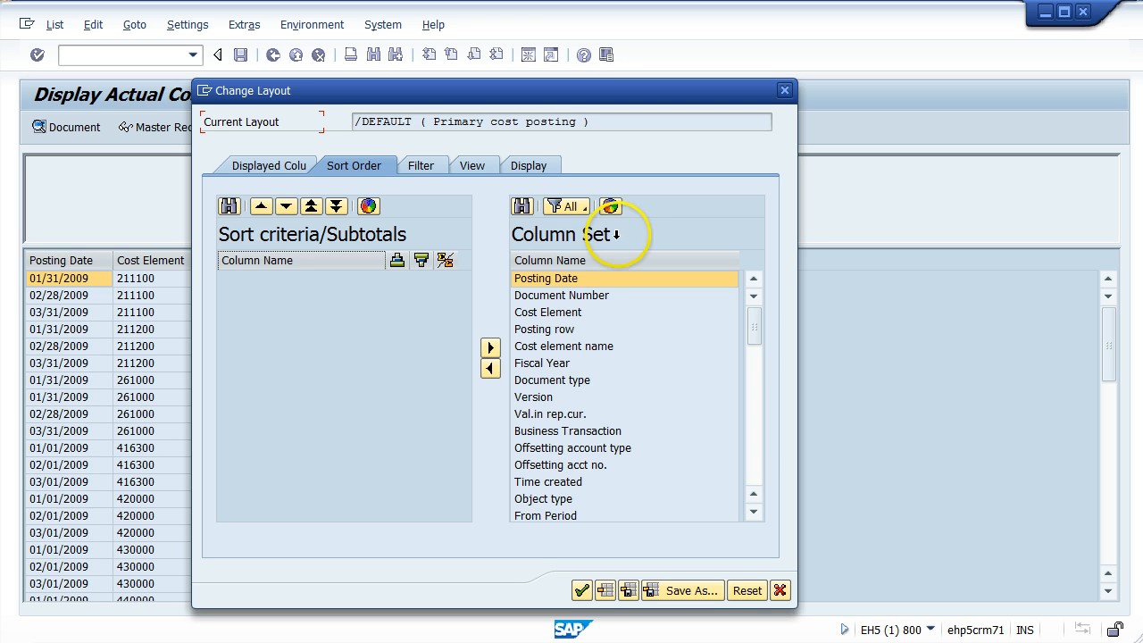
- Add Posting Date from the column set to the layout's sort criteria
{"action": "left_click", "coordinate": [616, 234]}
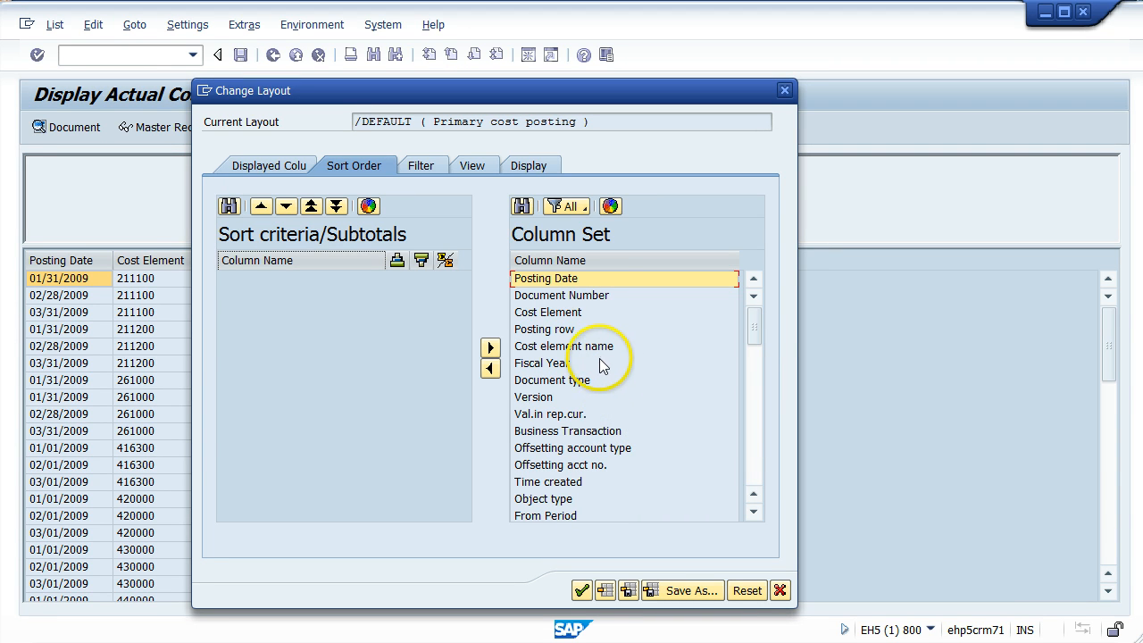
{"action": "left_click_drag", "start_coordinate": [753, 317], "coordinate": [753, 317]}
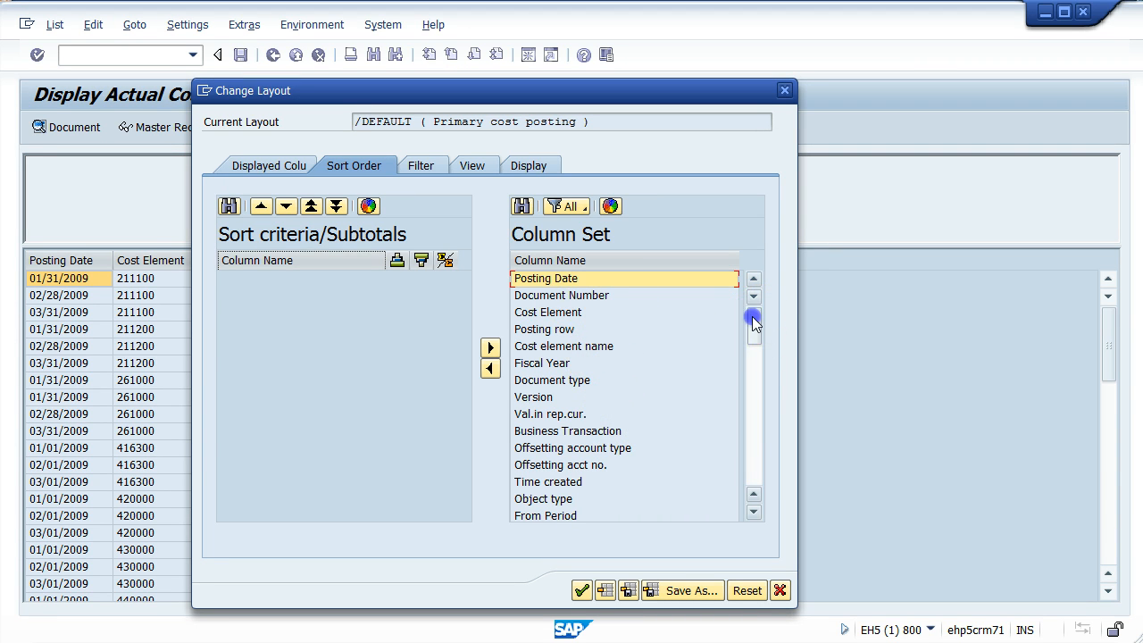
{"action": "mouse_move", "coordinate": [756, 421]}
{"action": "left_mouse_down"}
{"action": "mouse_move", "coordinate": [755, 469]}
{"action": "mouse_move", "coordinate": [739, 415]}
{"action": "left_mouse_up"}
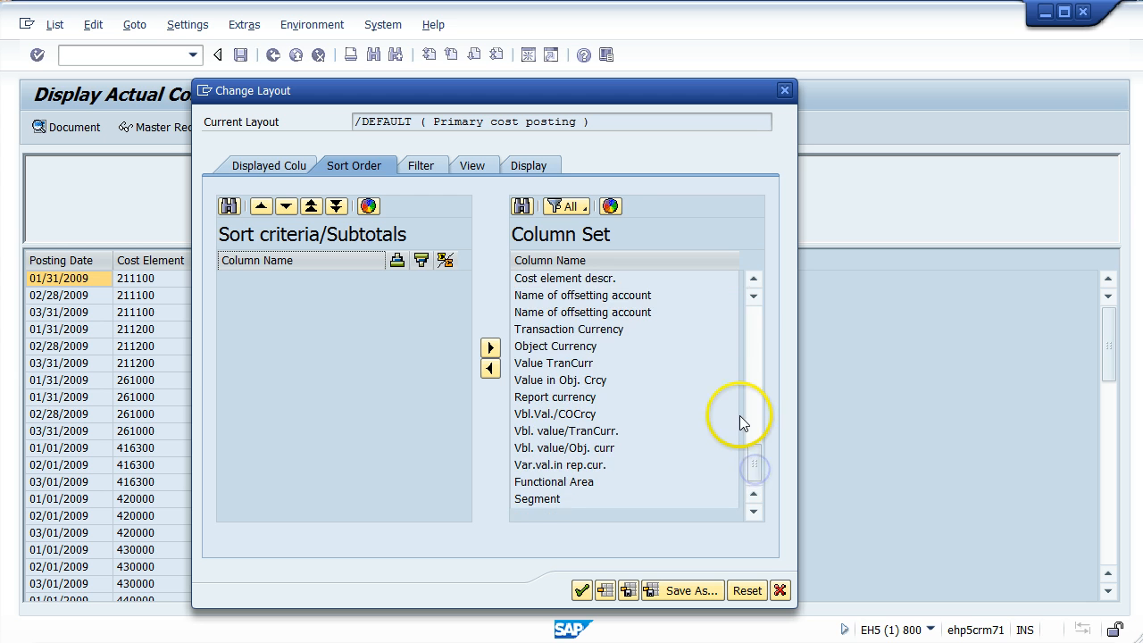
{"action": "left_click", "coordinate": [756, 329]}
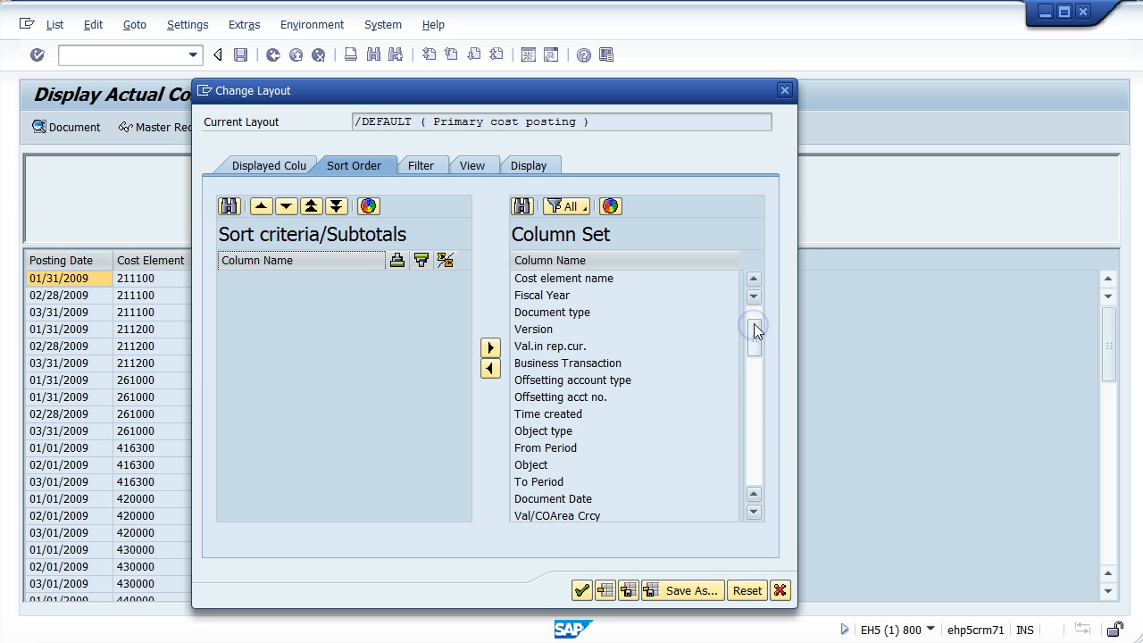
{"action": "left_click_drag", "start_coordinate": [754, 325], "coordinate": [758, 296]}
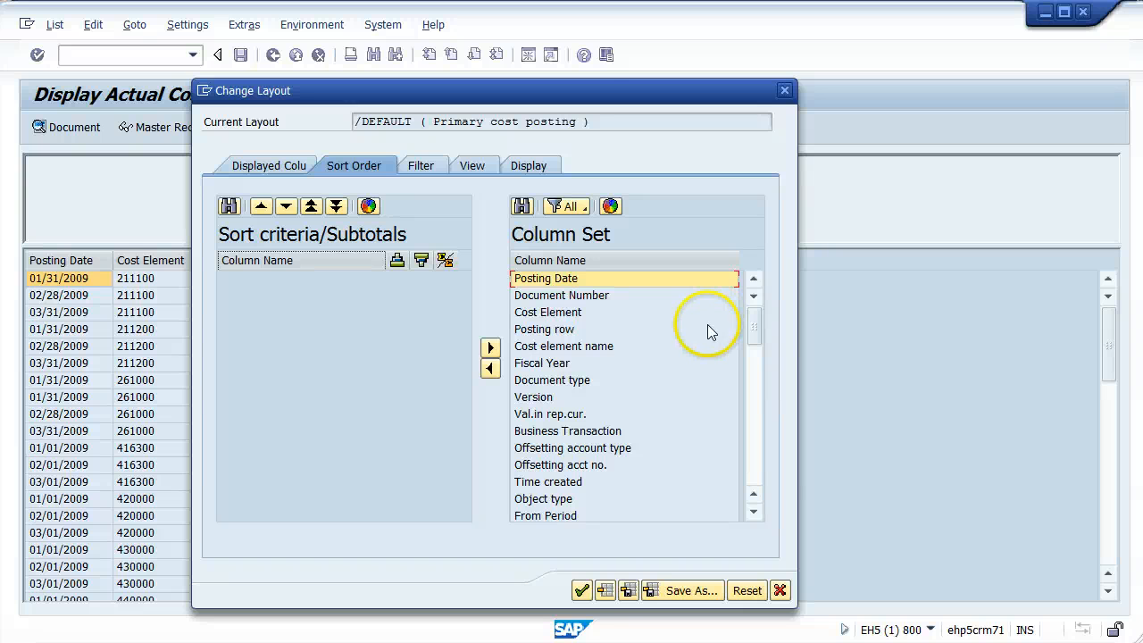
{"action": "left_click", "coordinate": [573, 280]}
{"action": "left_click", "coordinate": [571, 296]}
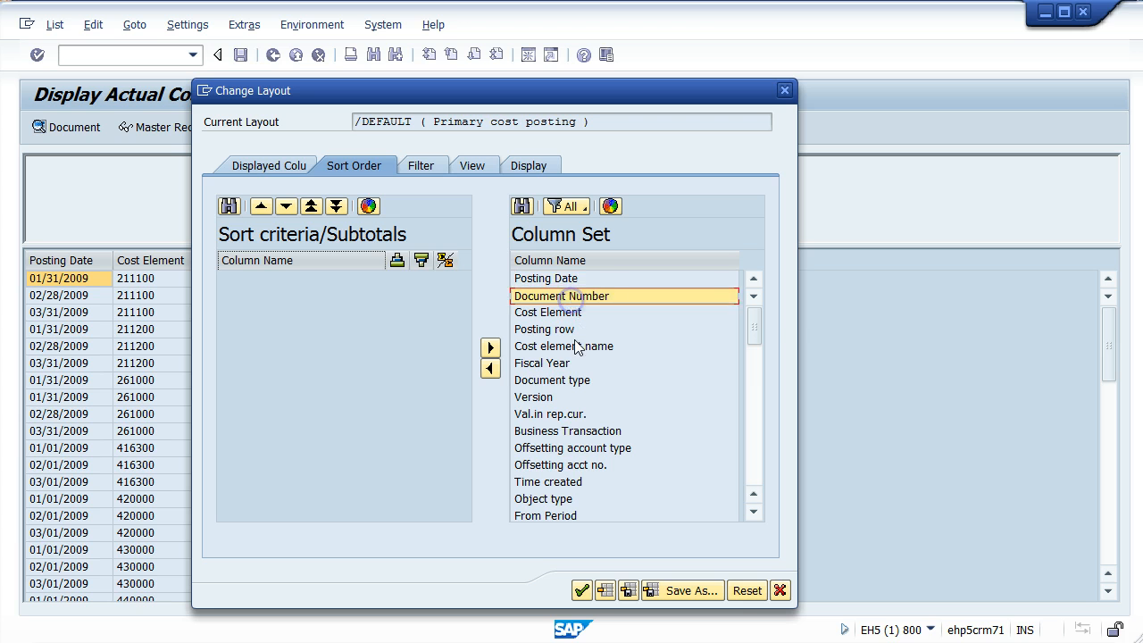
{"action": "left_click", "coordinate": [576, 347]}
{"action": "left_click", "coordinate": [575, 280]}
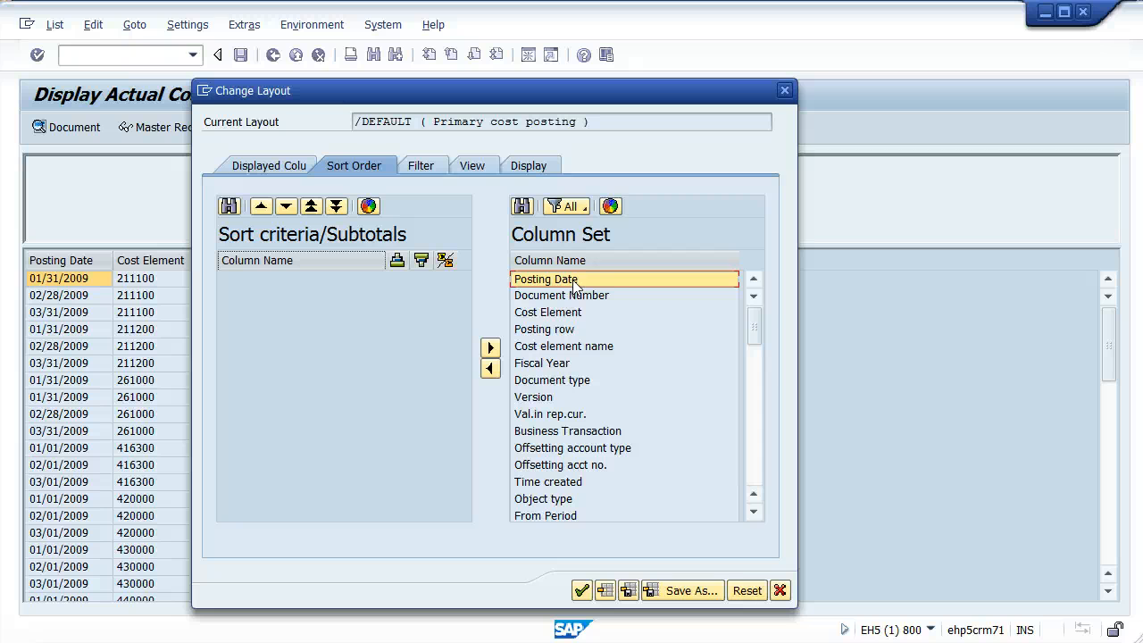
{"action": "left_click_drag", "start_coordinate": [576, 282], "coordinate": [236, 328]}
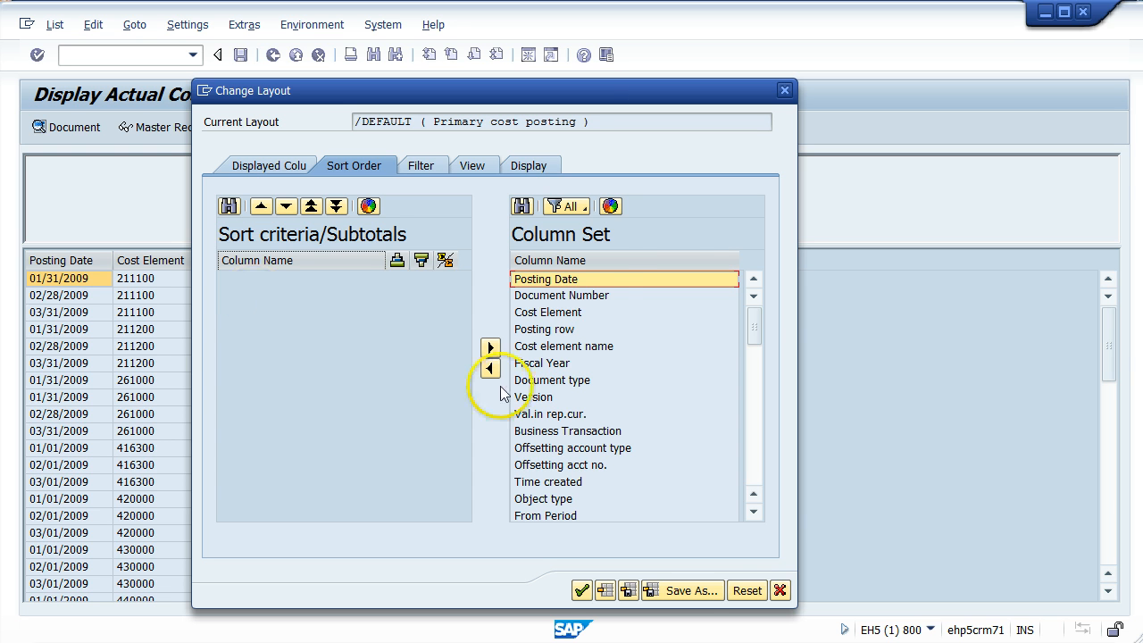
{"action": "left_click", "coordinate": [553, 276]}
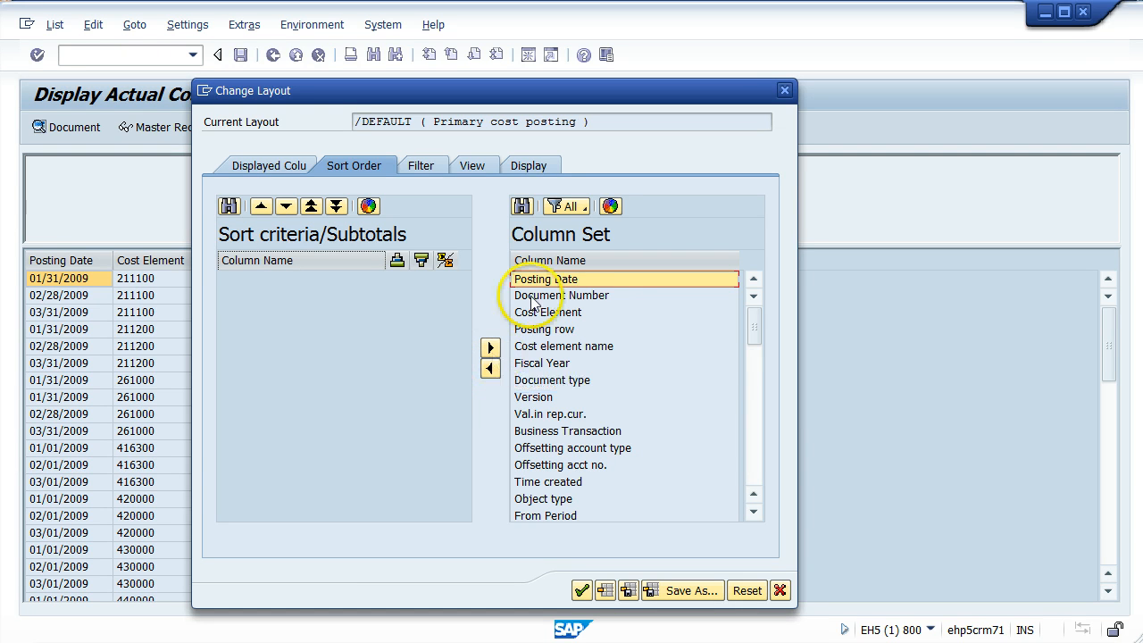
{"action": "left_click", "coordinate": [489, 369]}
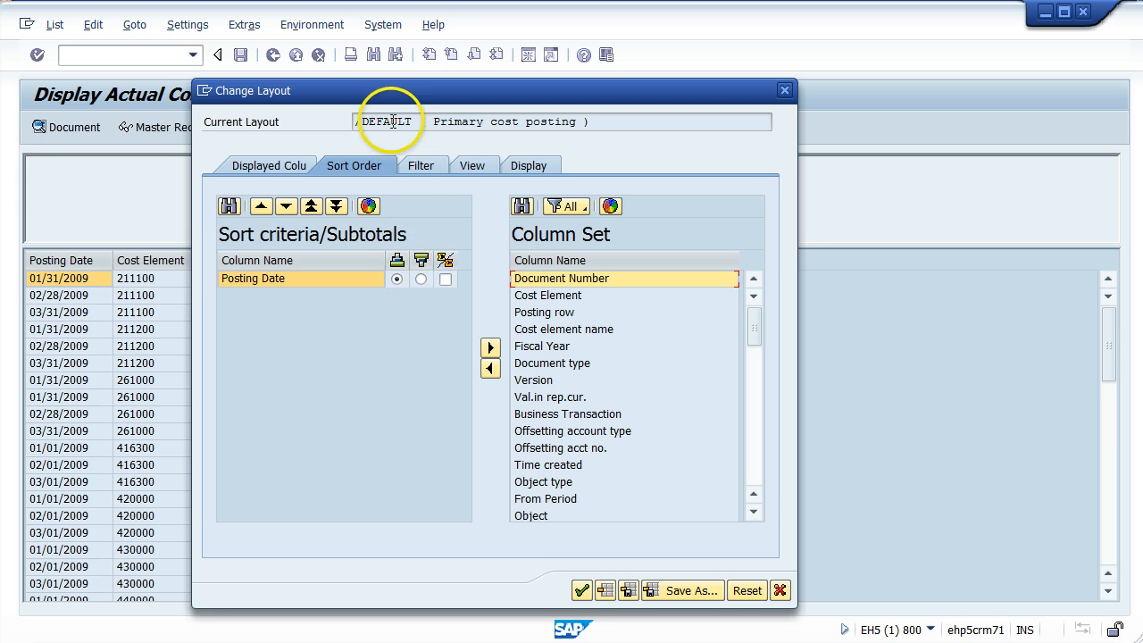
- Adopt the layout with Posting Date sorted in descending order and widen the Posting Date column in the list
{"action": "left_click_drag", "start_coordinate": [357, 95], "coordinate": [574, 78]}
{"action": "left_click_drag", "start_coordinate": [560, 72], "coordinate": [527, 71]}
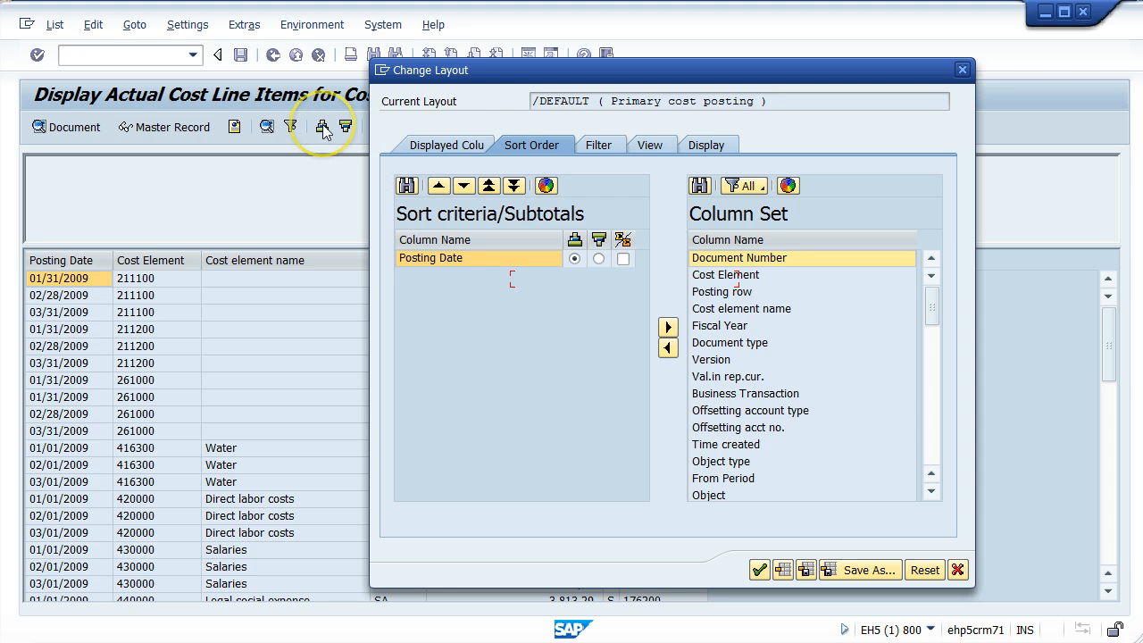
{"action": "left_click", "coordinate": [575, 259]}
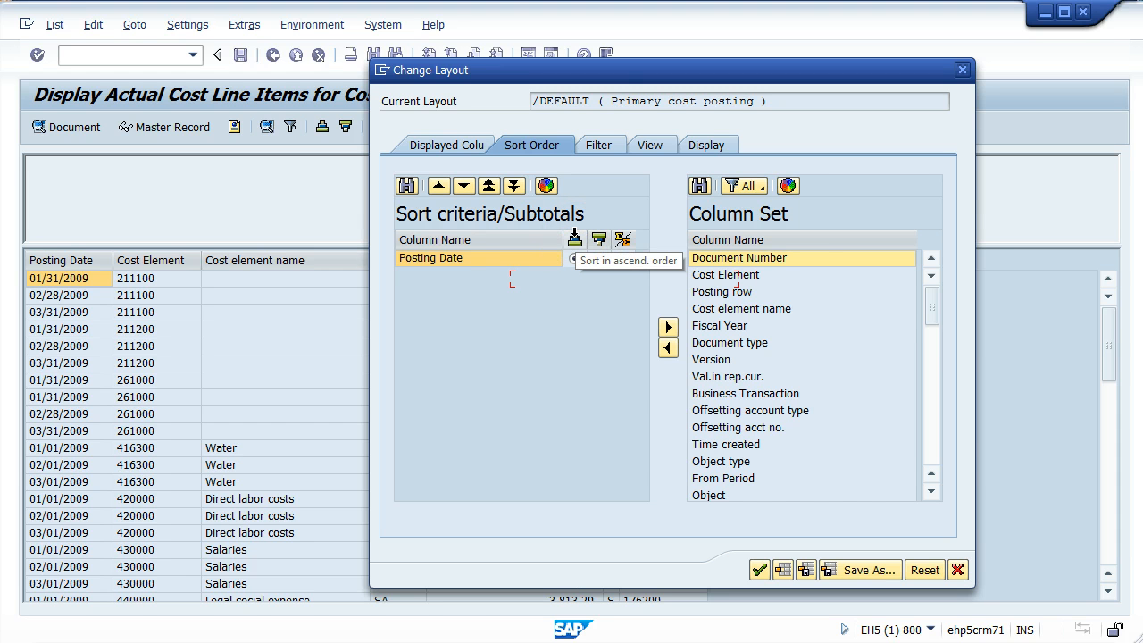
{"action": "left_click", "coordinate": [580, 240]}
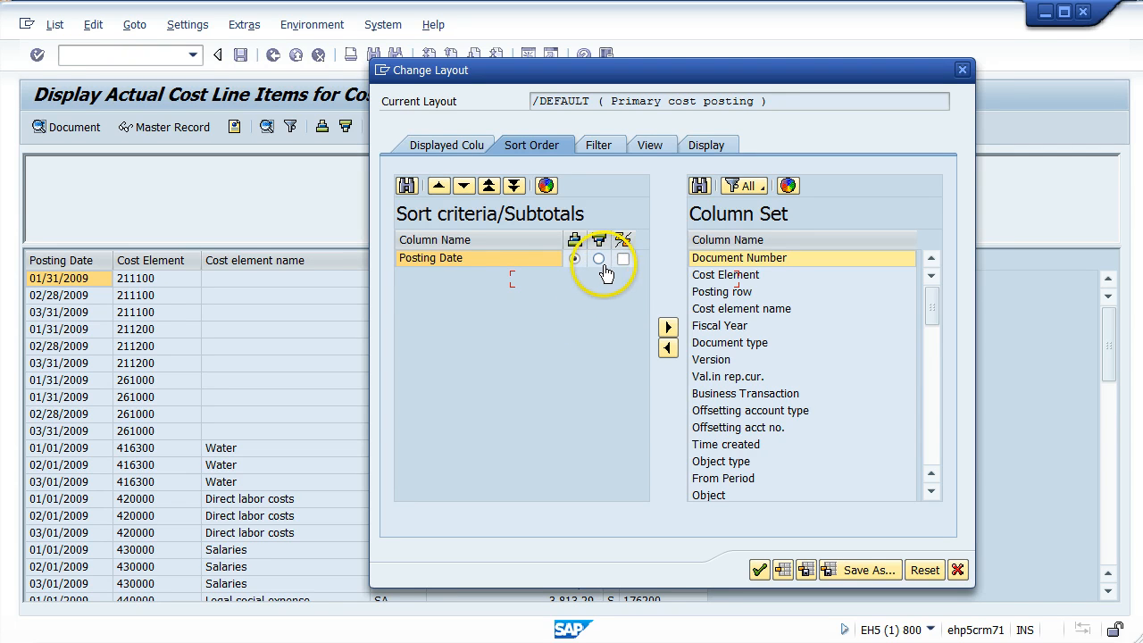
{"action": "left_click", "coordinate": [598, 259]}
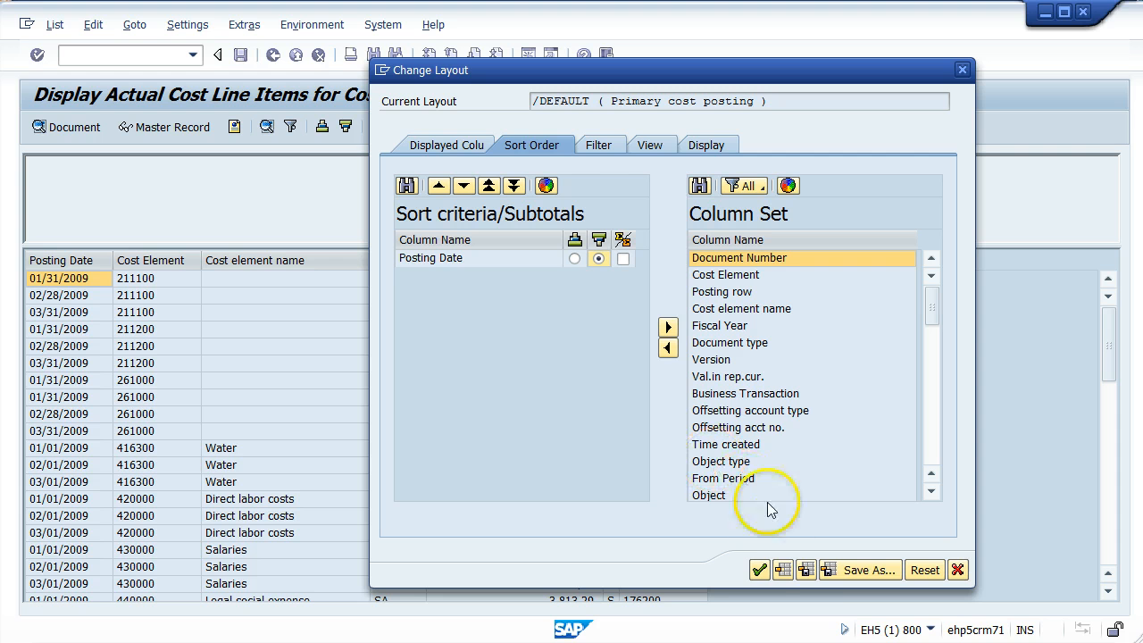
{"action": "left_click", "coordinate": [759, 570]}
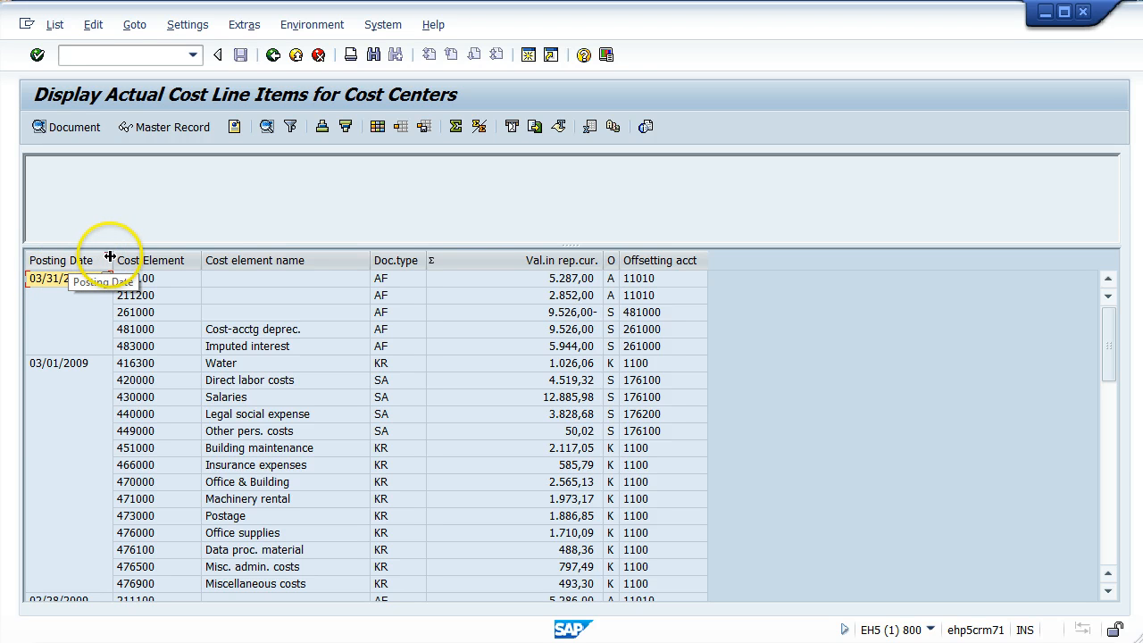
{"action": "left_click_drag", "start_coordinate": [114, 257], "coordinate": [196, 258]}
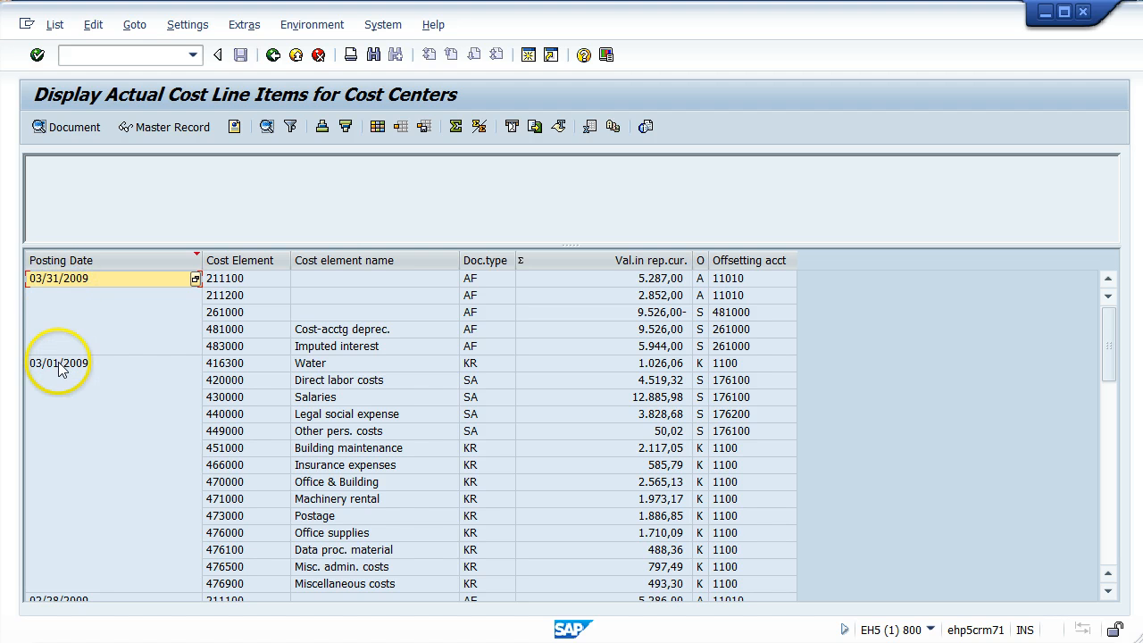
- Examine how the line items are grouped under the posting dates, especially 03/31/2009 and 03/01/2009
{"action": "scroll", "coordinate": [122, 453], "scroll_direction": "down", "scroll_amount": 2}
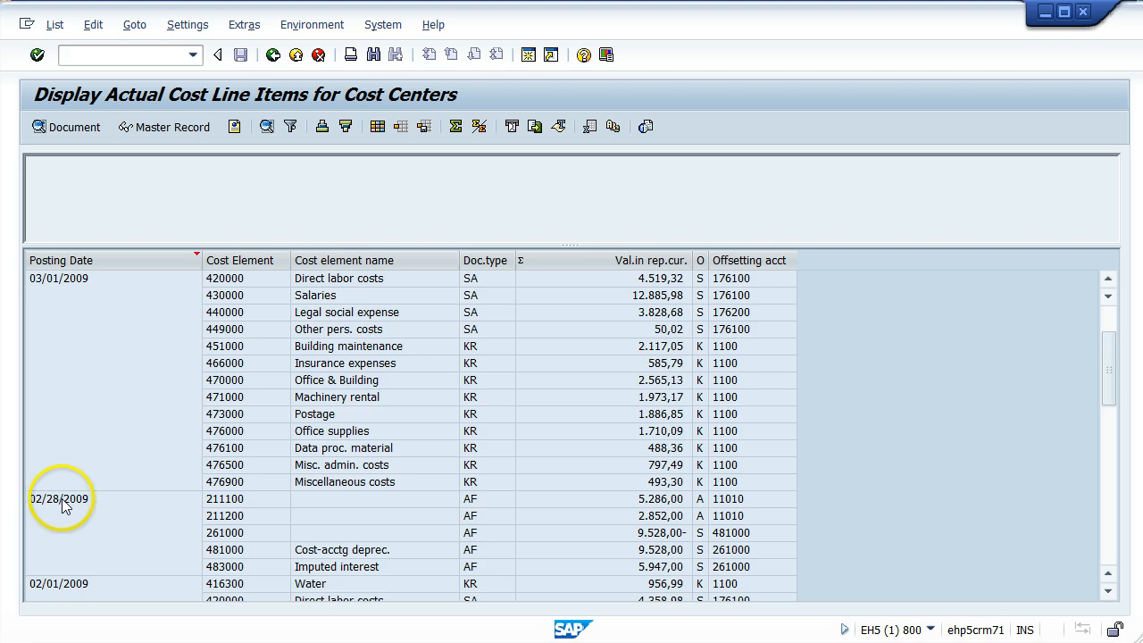
{"action": "scroll", "coordinate": [63, 505], "scroll_direction": "up", "scroll_amount": 2}
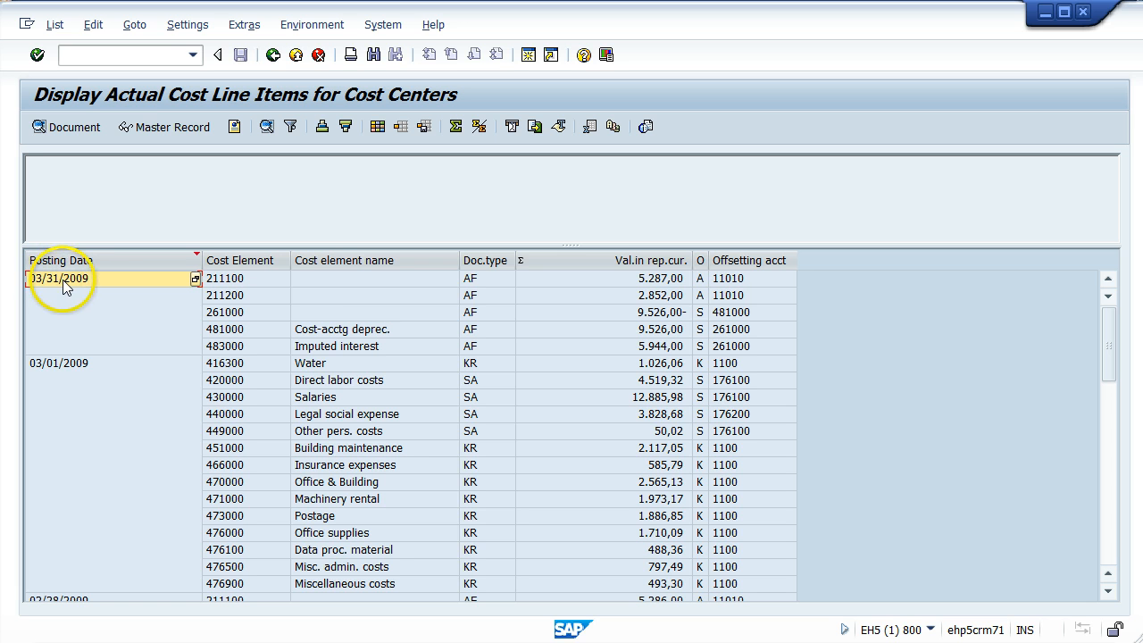
{"action": "left_click", "coordinate": [318, 366]}
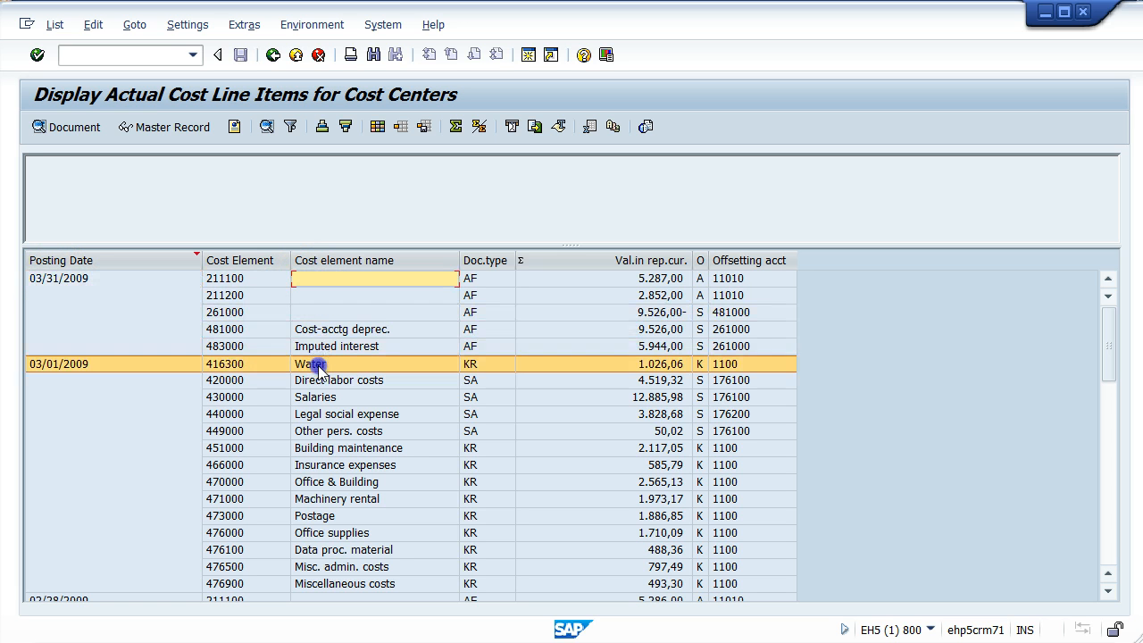
{"action": "left_click", "coordinate": [306, 329]}
{"action": "left_click", "coordinate": [305, 280]}
{"action": "left_click", "coordinate": [306, 312]}
{"action": "left_click", "coordinate": [303, 332]}
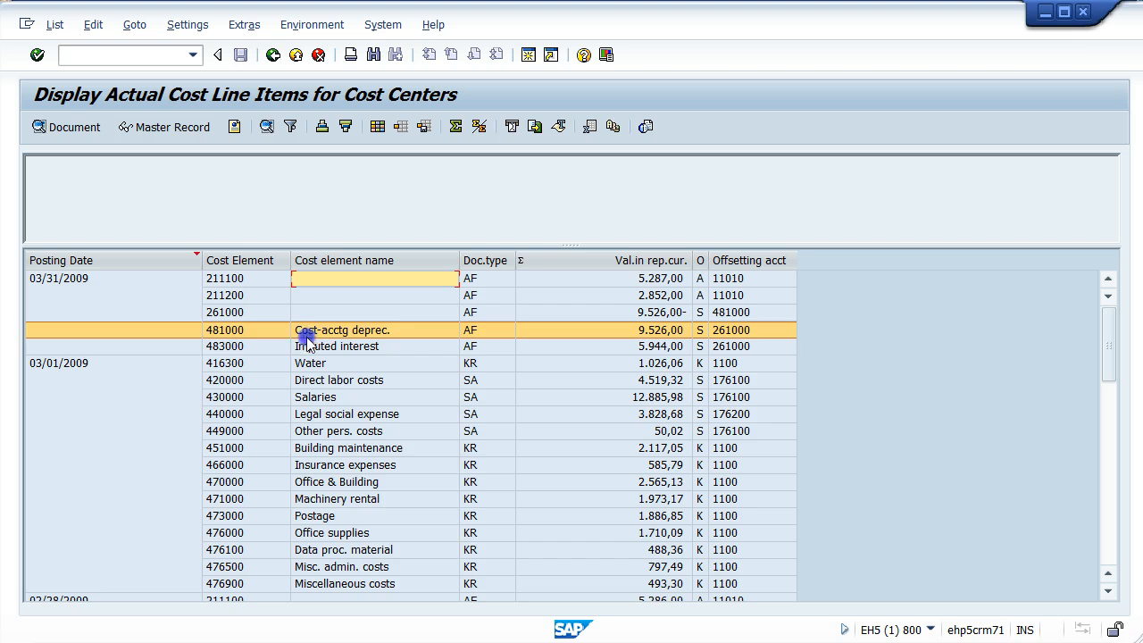
{"action": "left_click", "coordinate": [308, 346]}
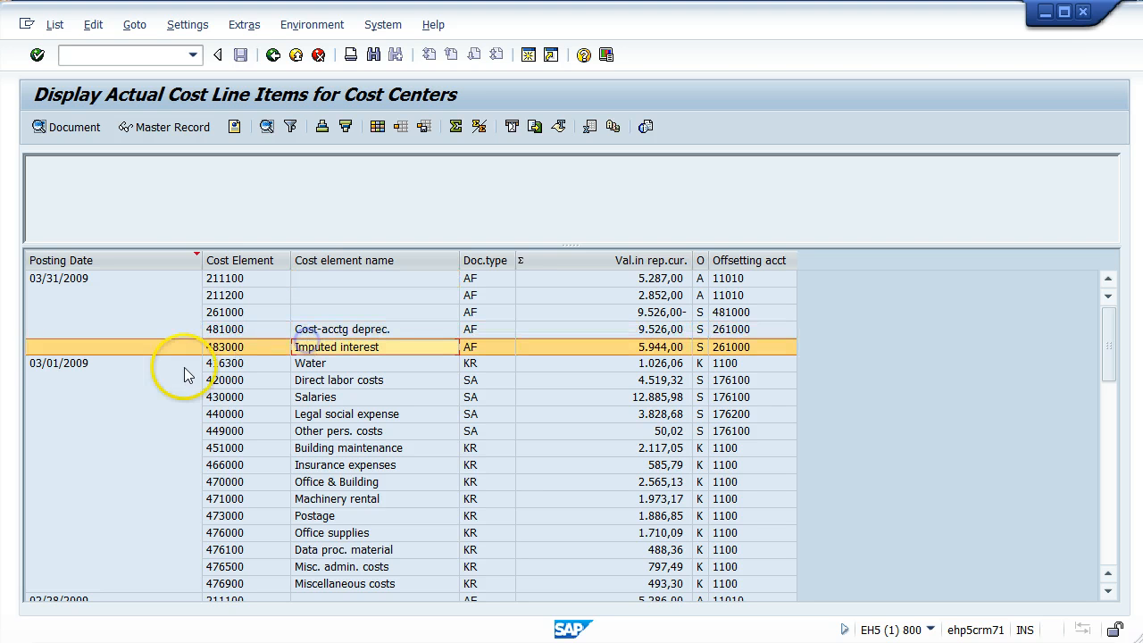
{"action": "left_click", "coordinate": [62, 366]}
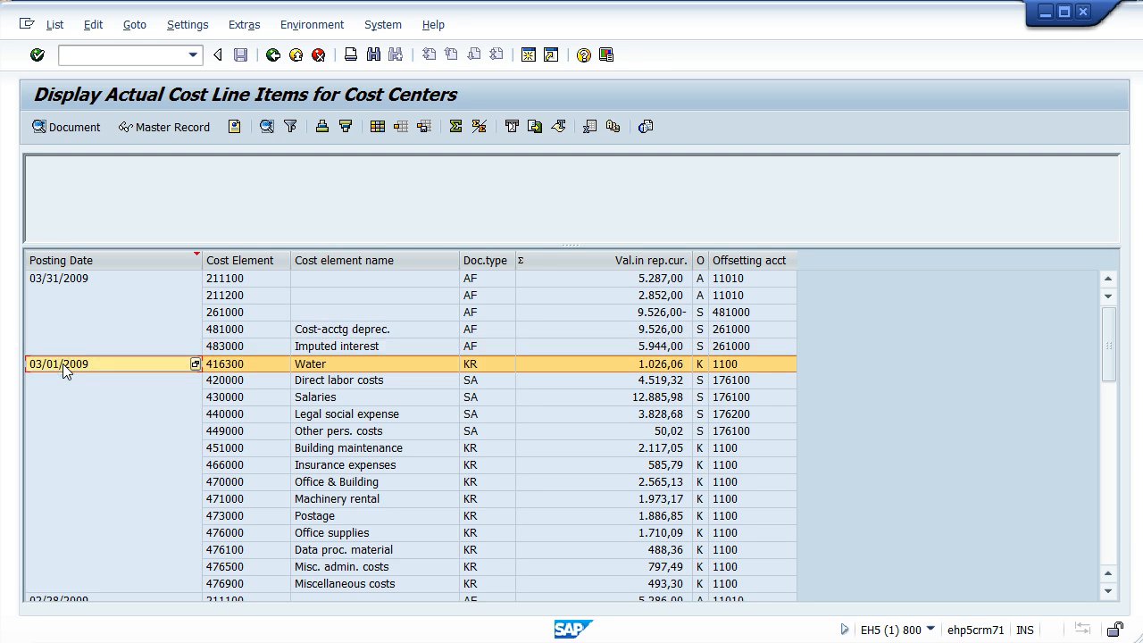
{"action": "left_click", "coordinate": [369, 365]}
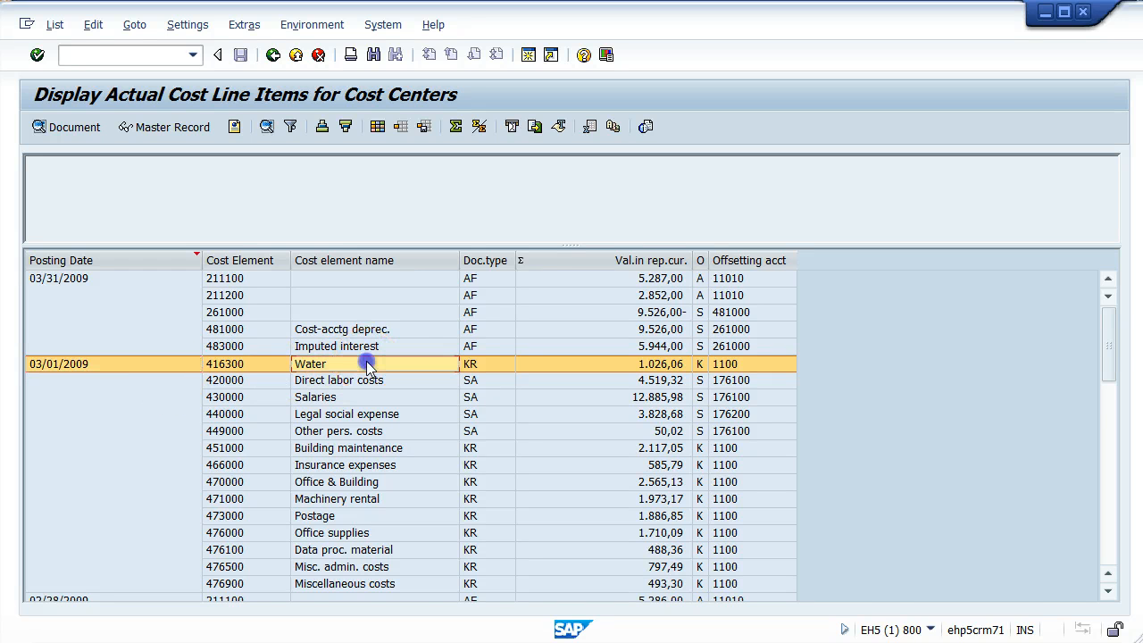
{"action": "left_click_drag", "start_coordinate": [366, 362], "coordinate": [338, 369]}
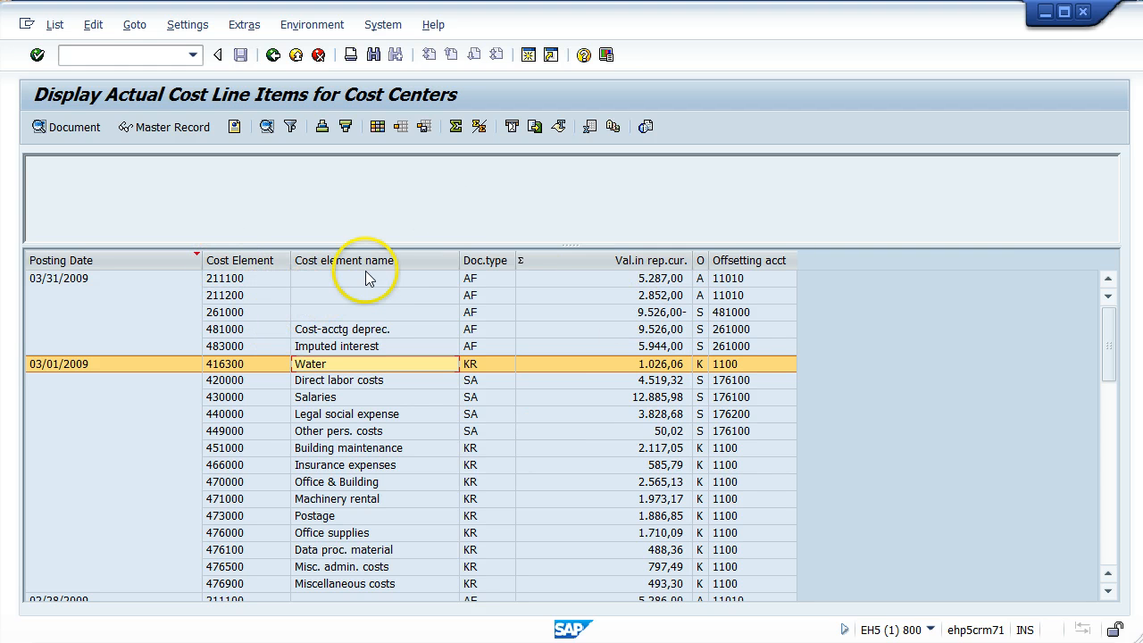
{"action": "left_click", "coordinate": [376, 128]}
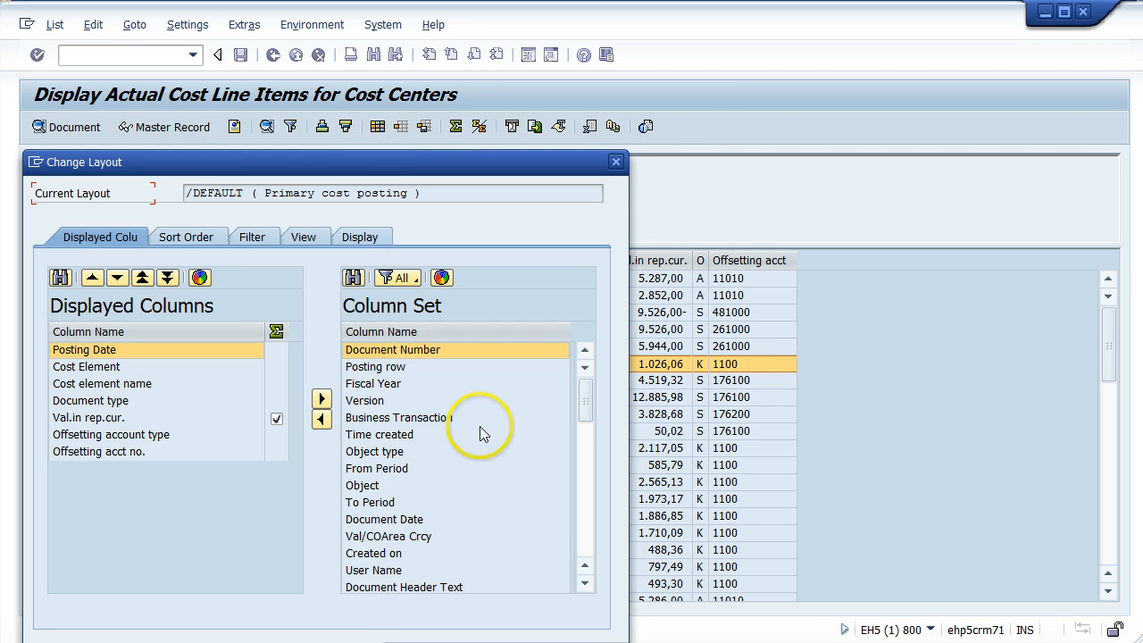
{"action": "left_click_drag", "start_coordinate": [286, 162], "coordinate": [392, 82]}
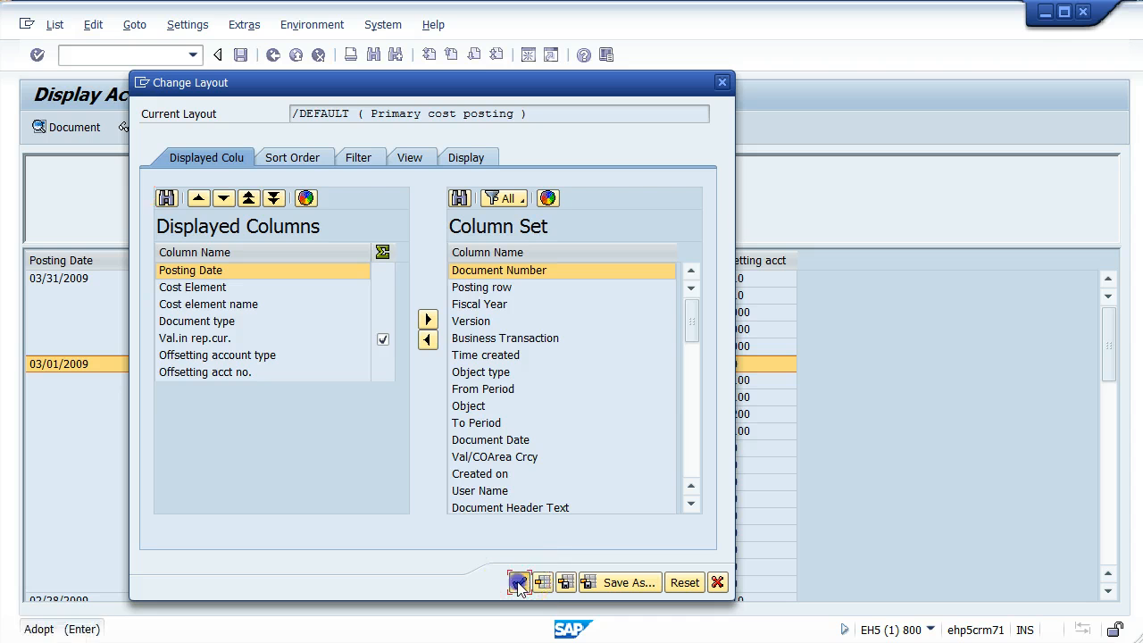
{"action": "key", "text": "Return"}
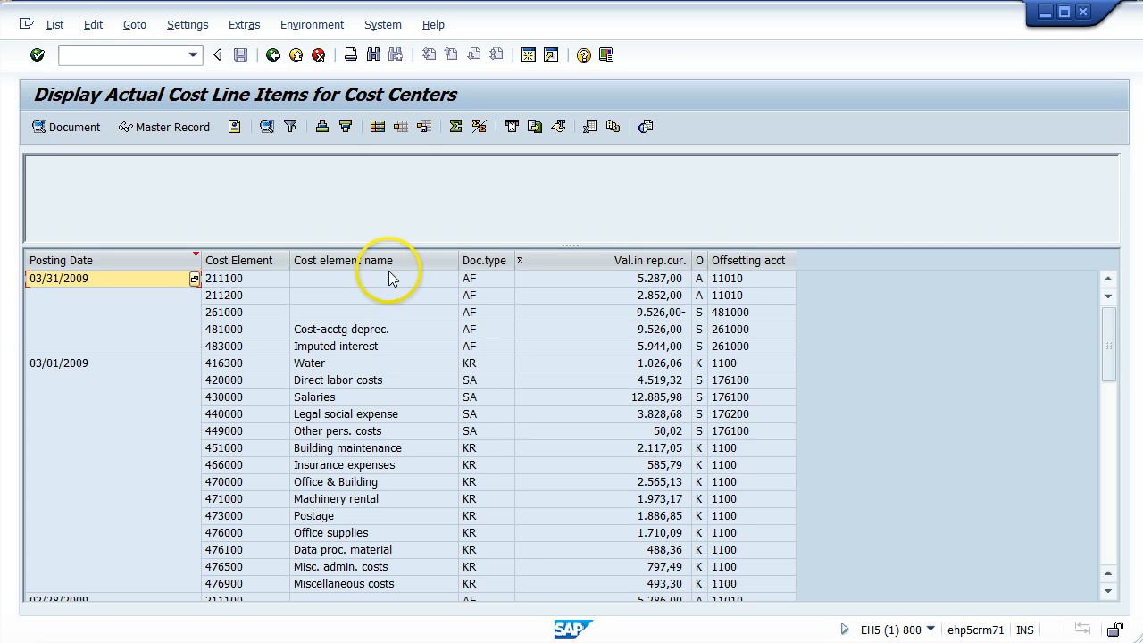
- Sort the line items by Posting Date in ascending order and review the rows grouped under each date
{"action": "left_click", "coordinate": [75, 261]}
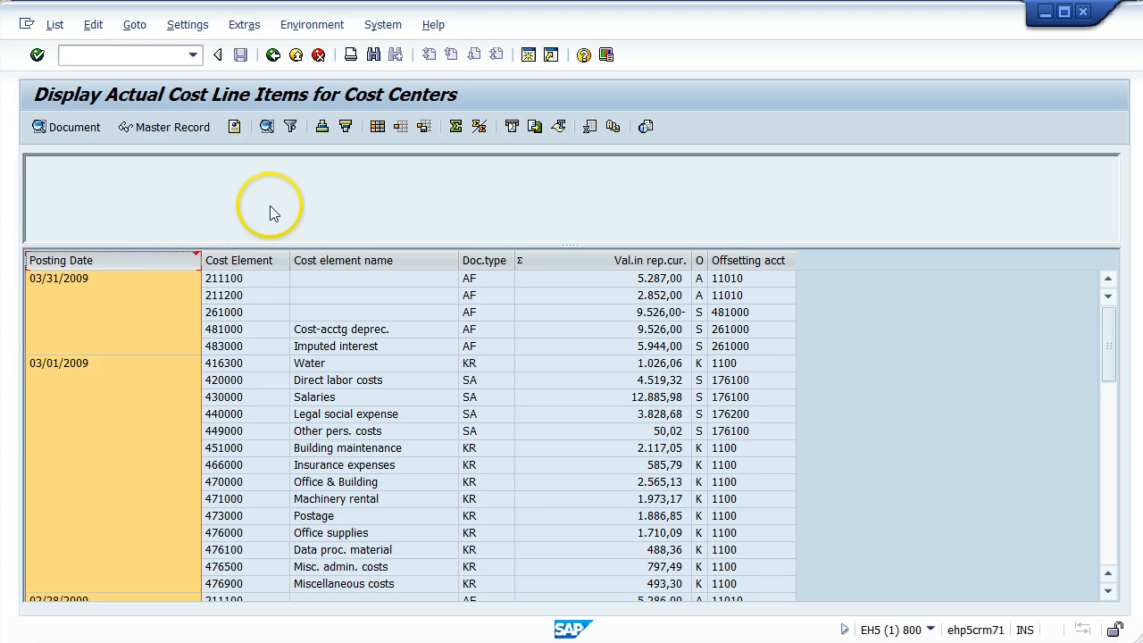
{"action": "left_click", "coordinate": [322, 127]}
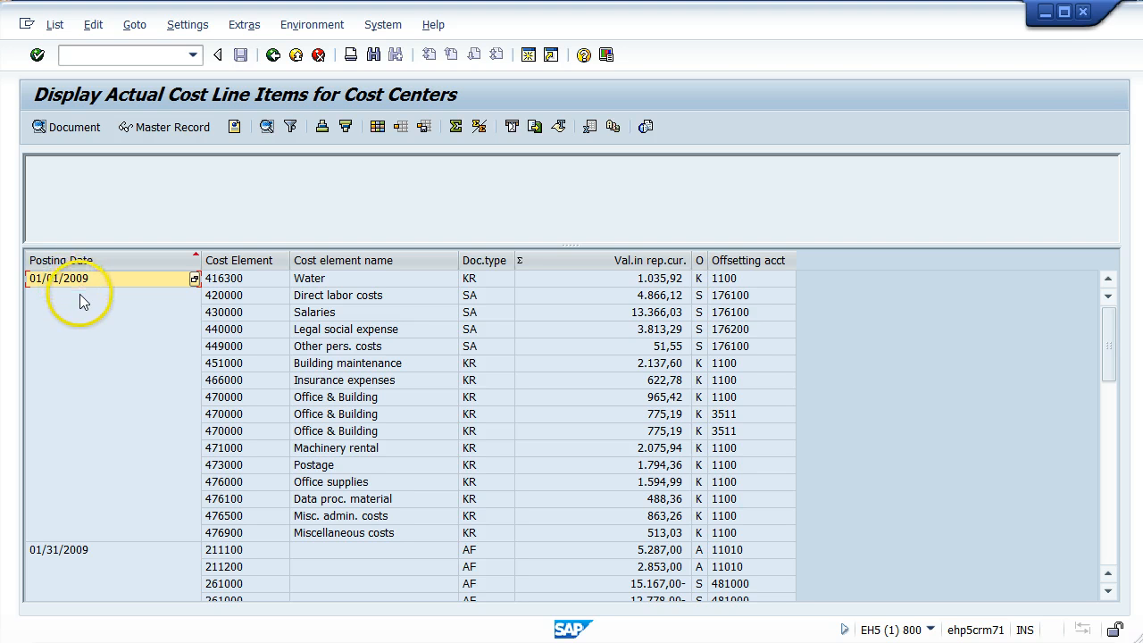
{"action": "left_click", "coordinate": [70, 296]}
{"action": "left_click", "coordinate": [67, 313]}
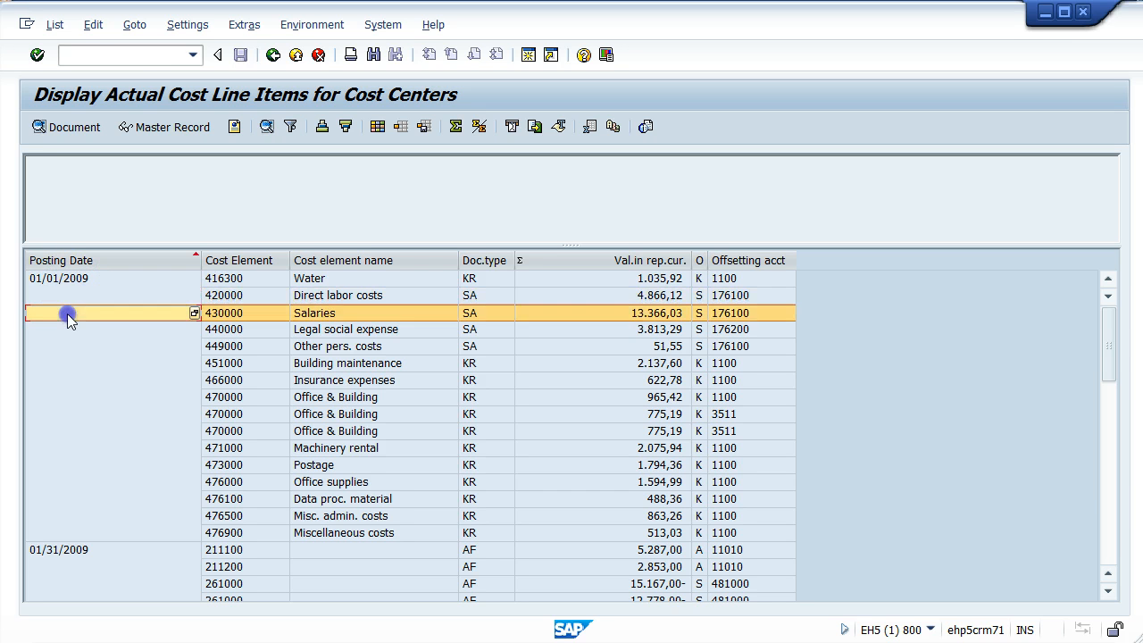
{"action": "left_click", "coordinate": [71, 334]}
{"action": "left_click", "coordinate": [71, 311]}
{"action": "left_click", "coordinate": [71, 294]}
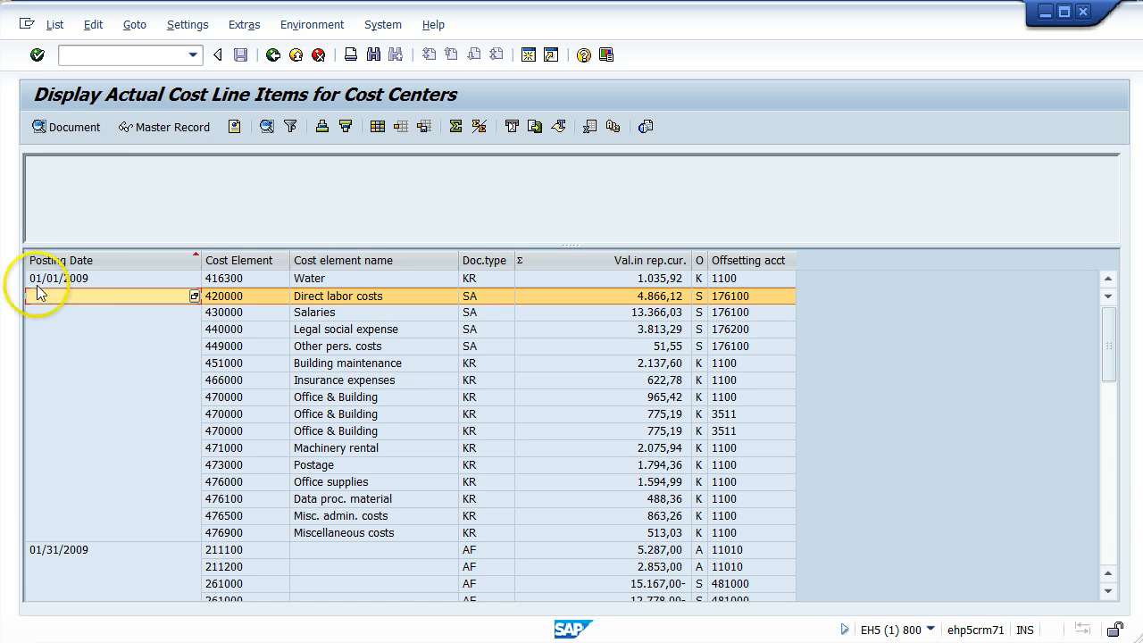
{"action": "scroll", "coordinate": [80, 348], "scroll_direction": "down", "scroll_amount": 2}
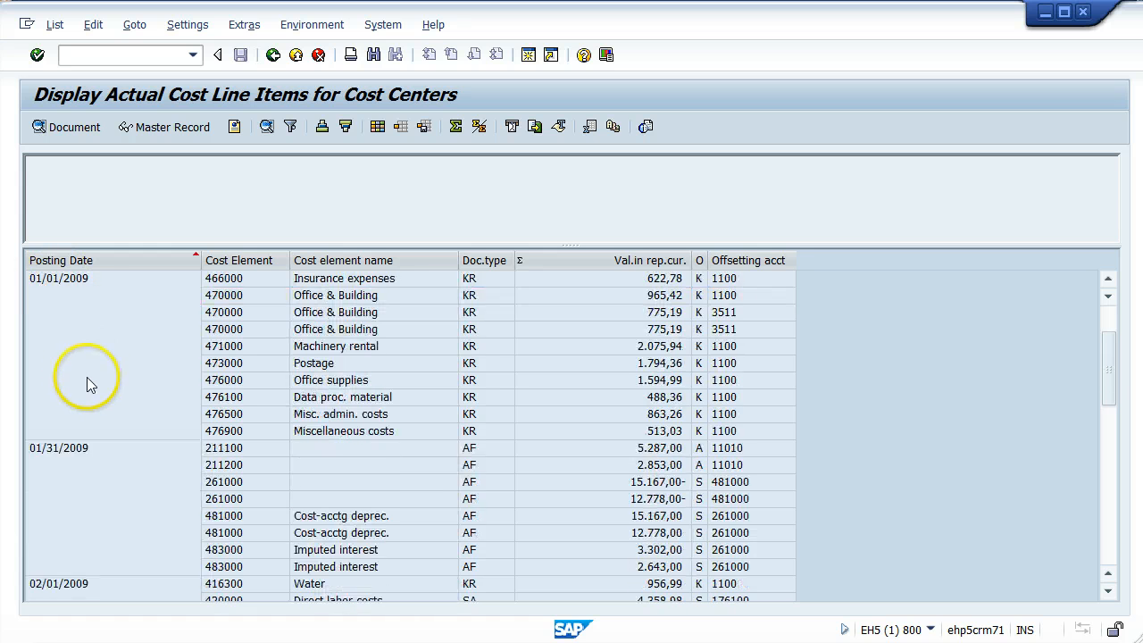
- Review the remaining line items under each posting date and sort the list by Cost Element in ascending order
{"action": "left_click", "coordinate": [87, 448]}
{"action": "scroll", "coordinate": [102, 458], "scroll_direction": "down", "scroll_amount": 8}
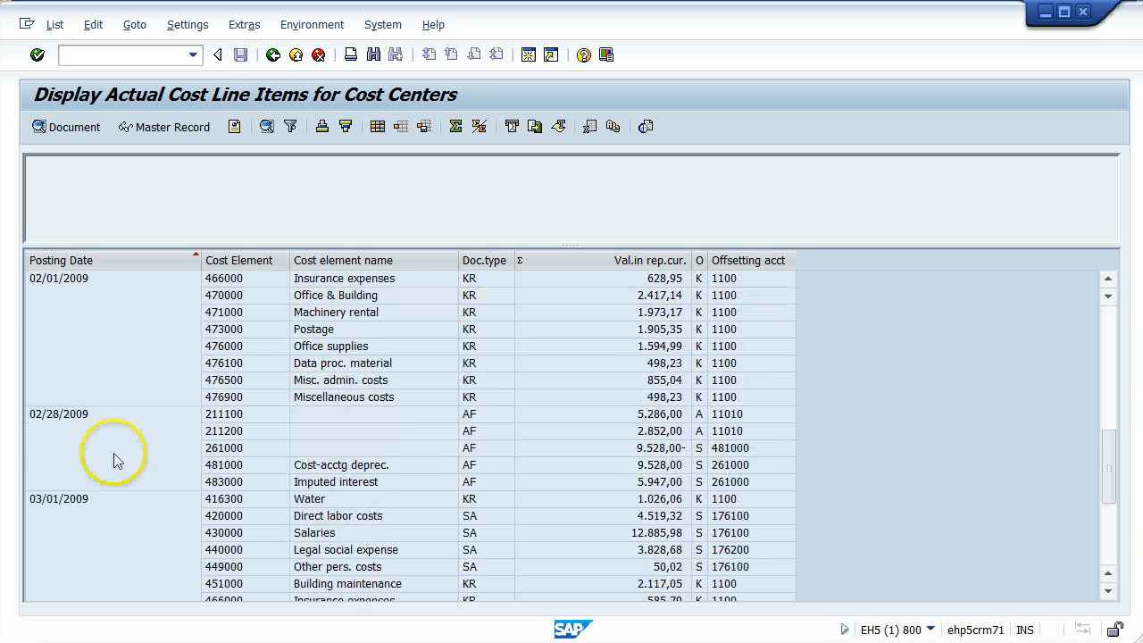
{"action": "scroll", "coordinate": [112, 446], "scroll_direction": "down", "scroll_amount": 5}
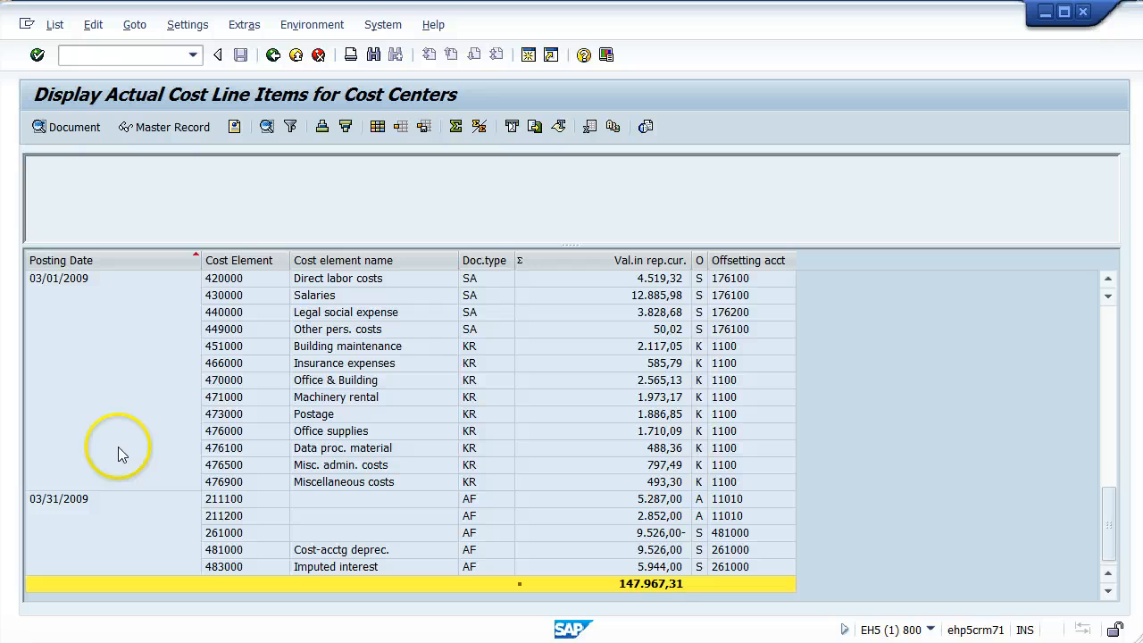
{"action": "scroll", "coordinate": [118, 446], "scroll_direction": "up", "scroll_amount": 13}
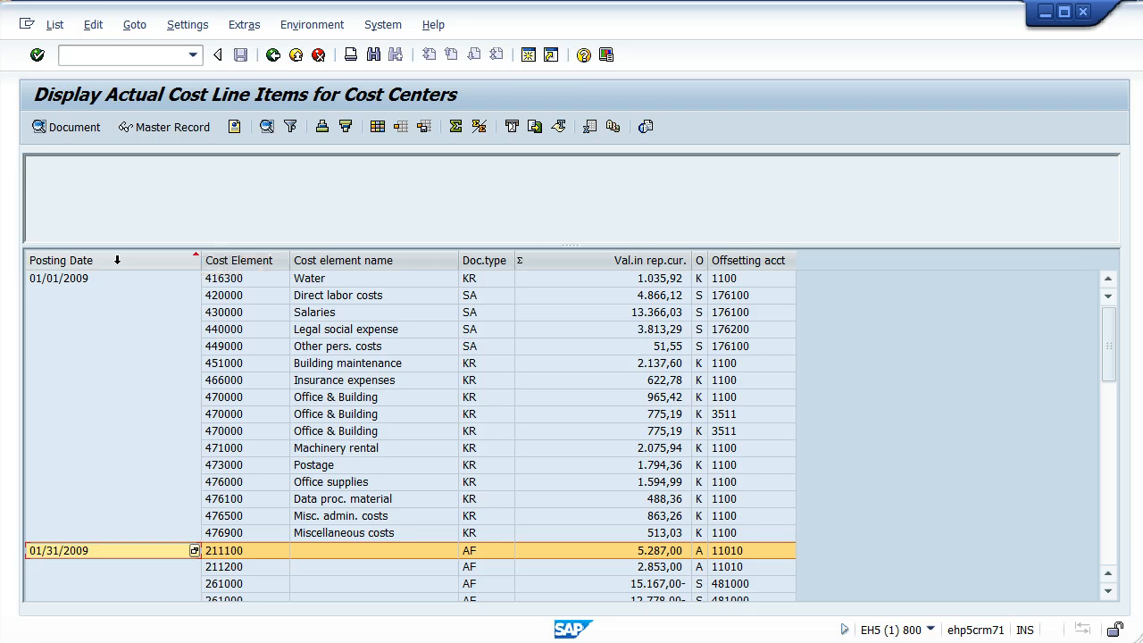
{"action": "left_click", "coordinate": [90, 255]}
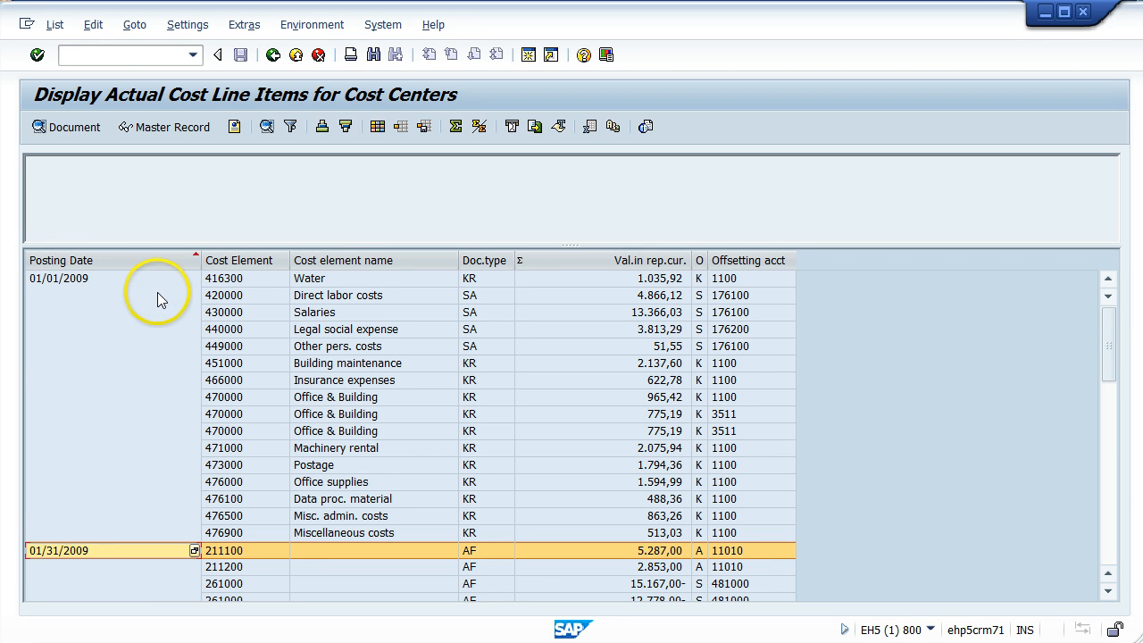
{"action": "left_click", "coordinate": [256, 260]}
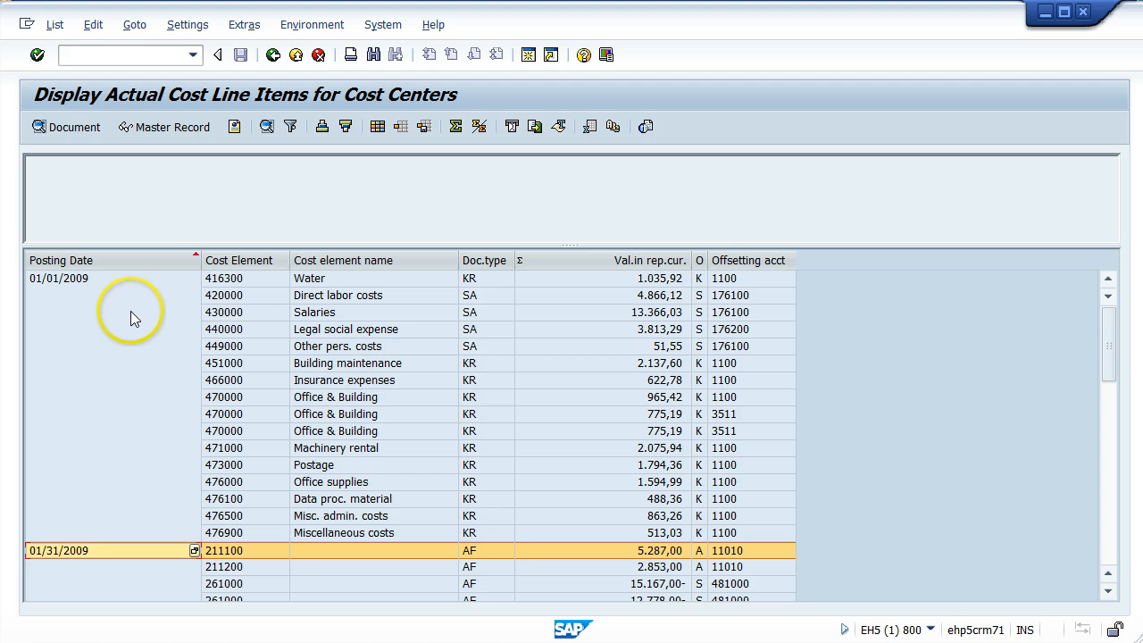
{"action": "left_click", "coordinate": [233, 259]}
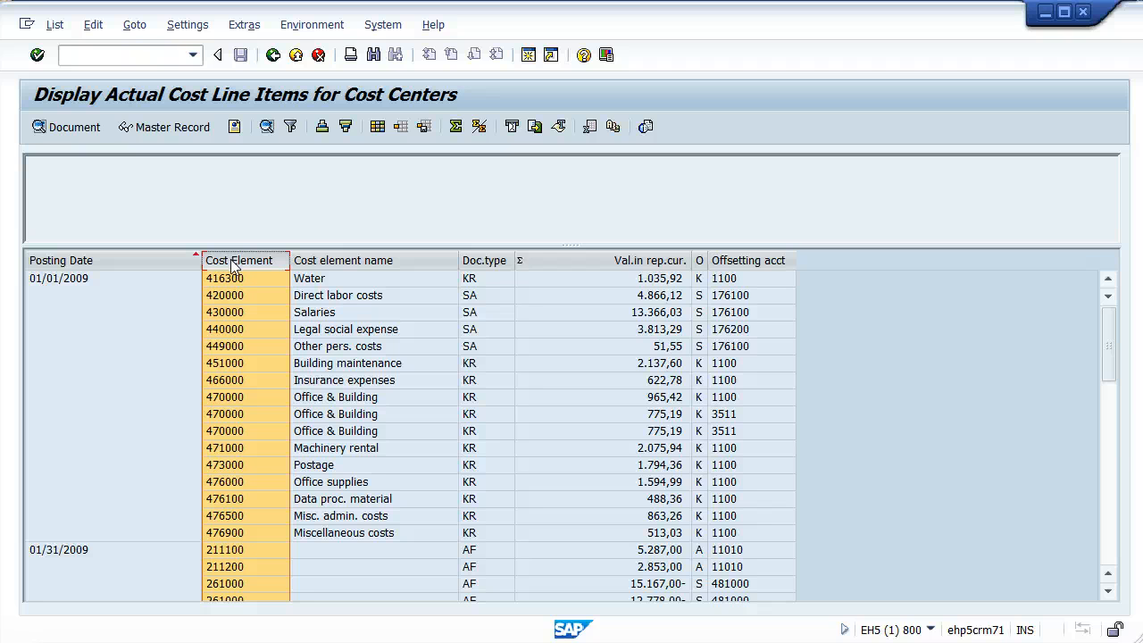
{"action": "left_click", "coordinate": [323, 130]}
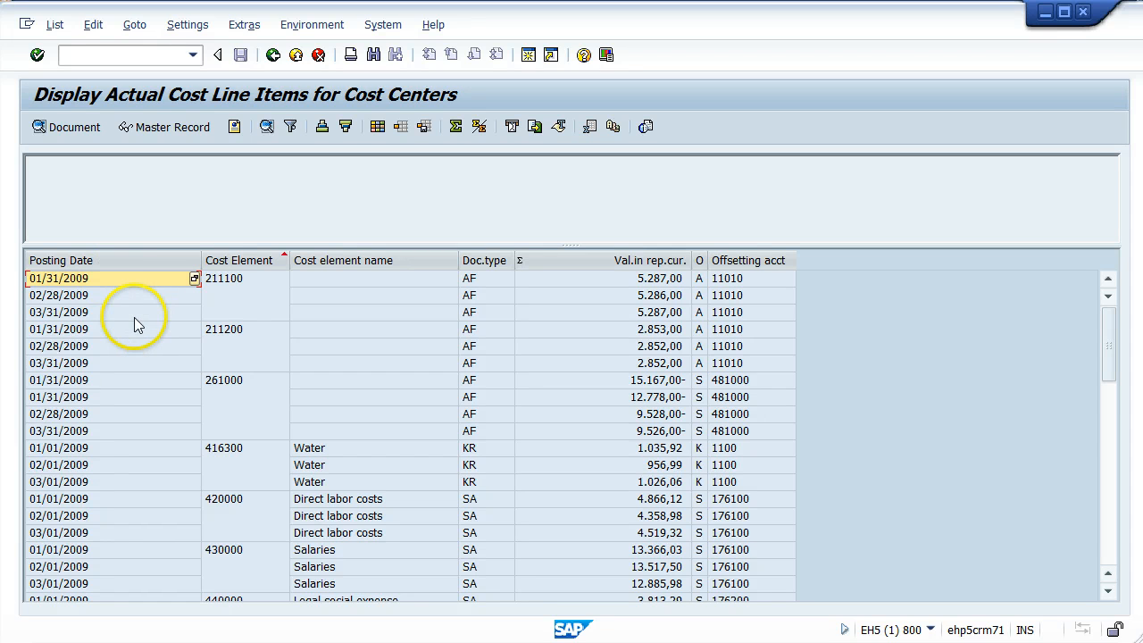
- Sort the line items in ascending order by both Posting Date and Cost Element and review the resulting grouping
{"action": "left_click", "coordinate": [114, 258]}
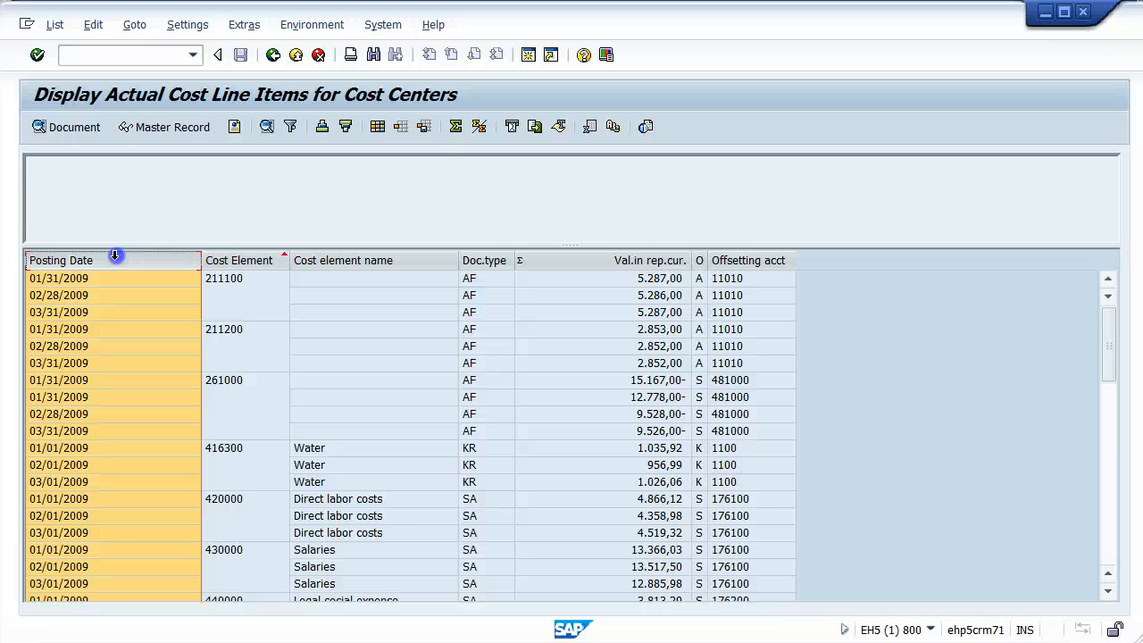
{"action": "left_click", "coordinate": [228, 259], "text": "ctrl"}
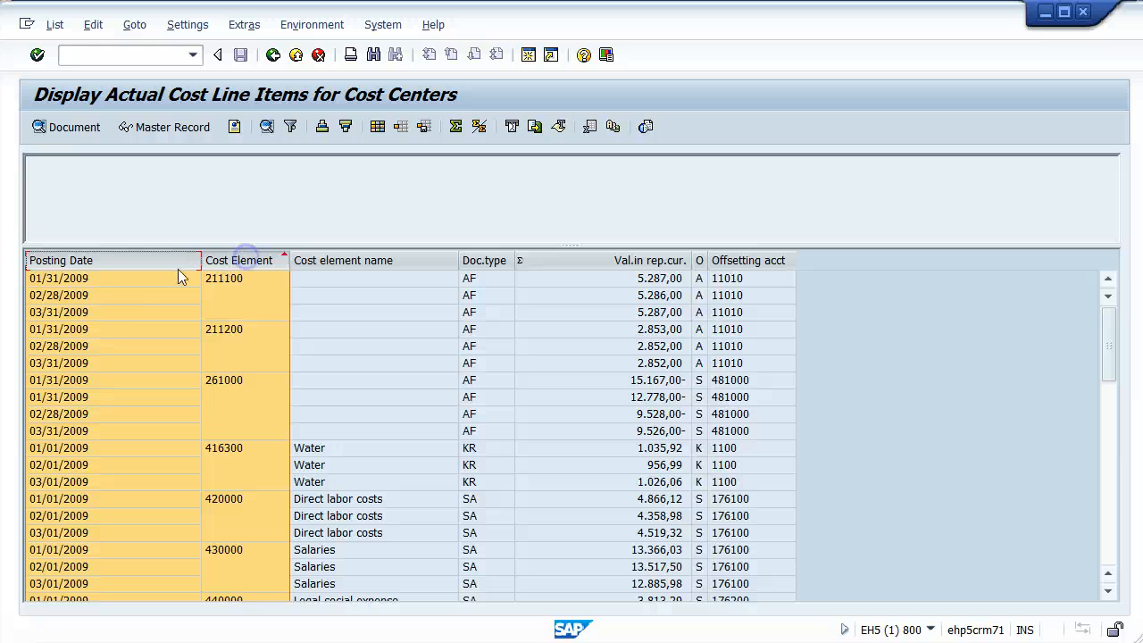
{"action": "left_click", "coordinate": [109, 309]}
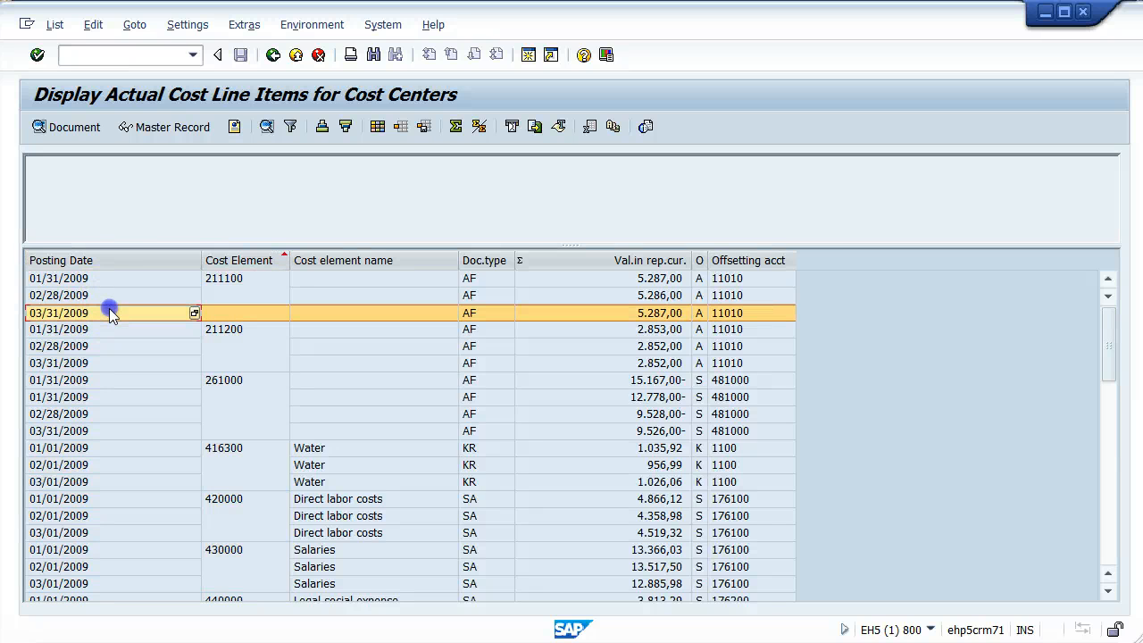
{"action": "left_click", "coordinate": [99, 259]}
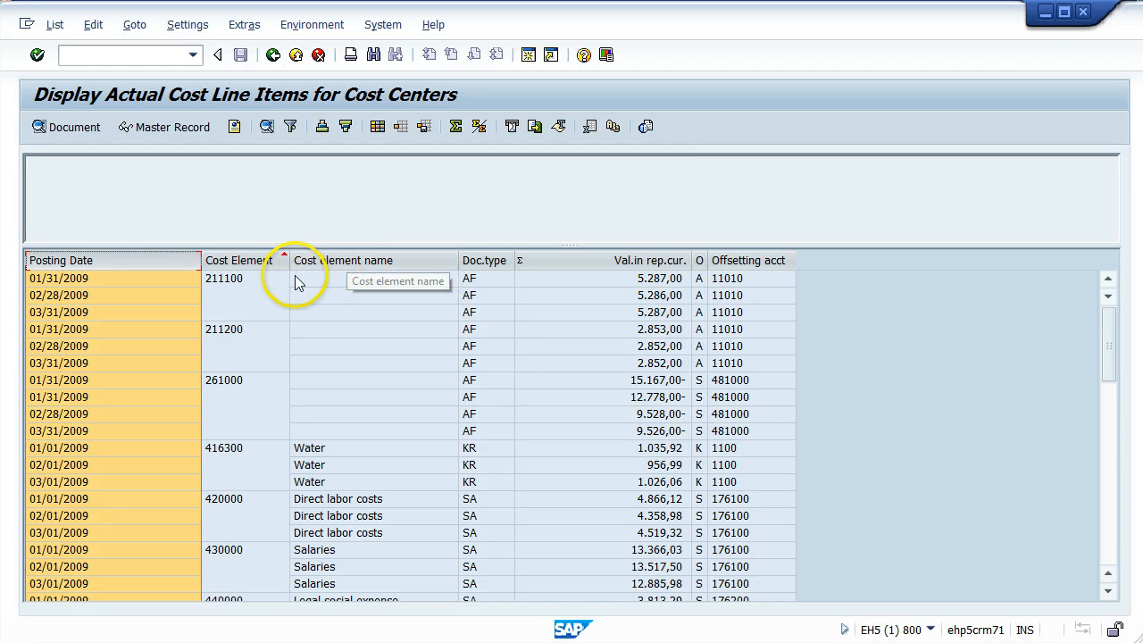
{"action": "left_click", "coordinate": [236, 263], "text": "ctrl"}
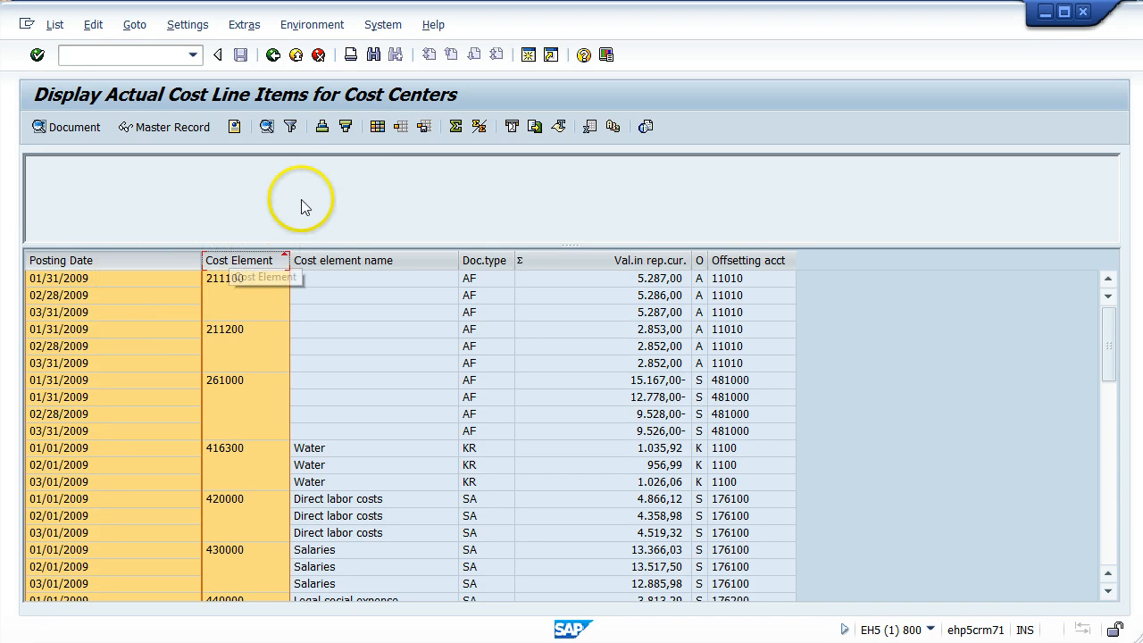
{"action": "left_click", "coordinate": [322, 132]}
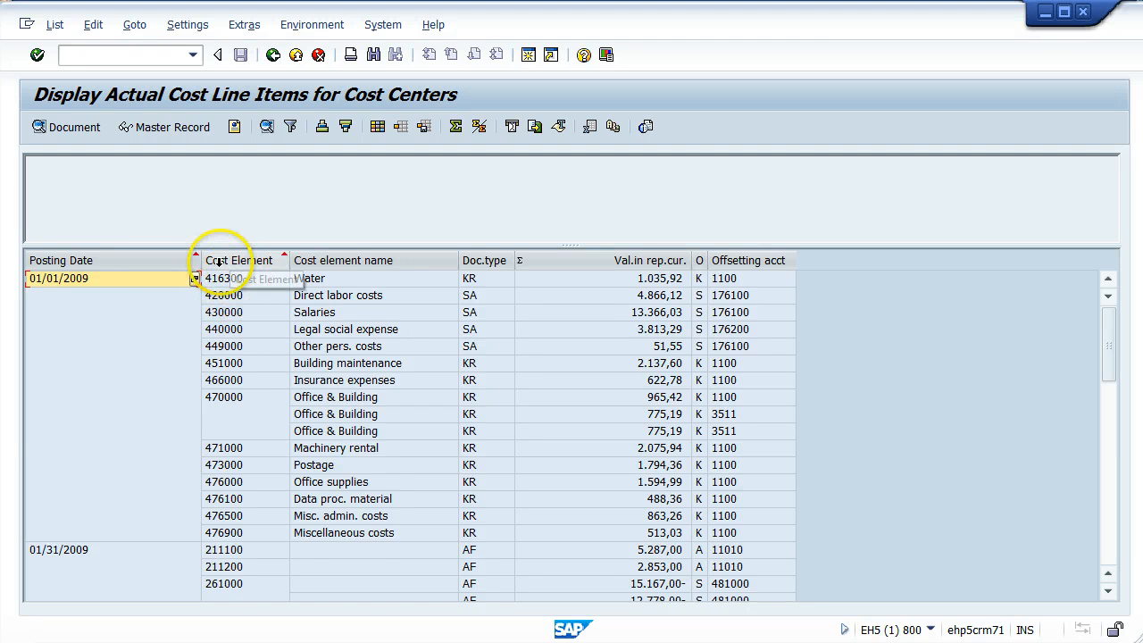
{"action": "scroll", "coordinate": [219, 279], "scroll_direction": "down", "scroll_amount": 4}
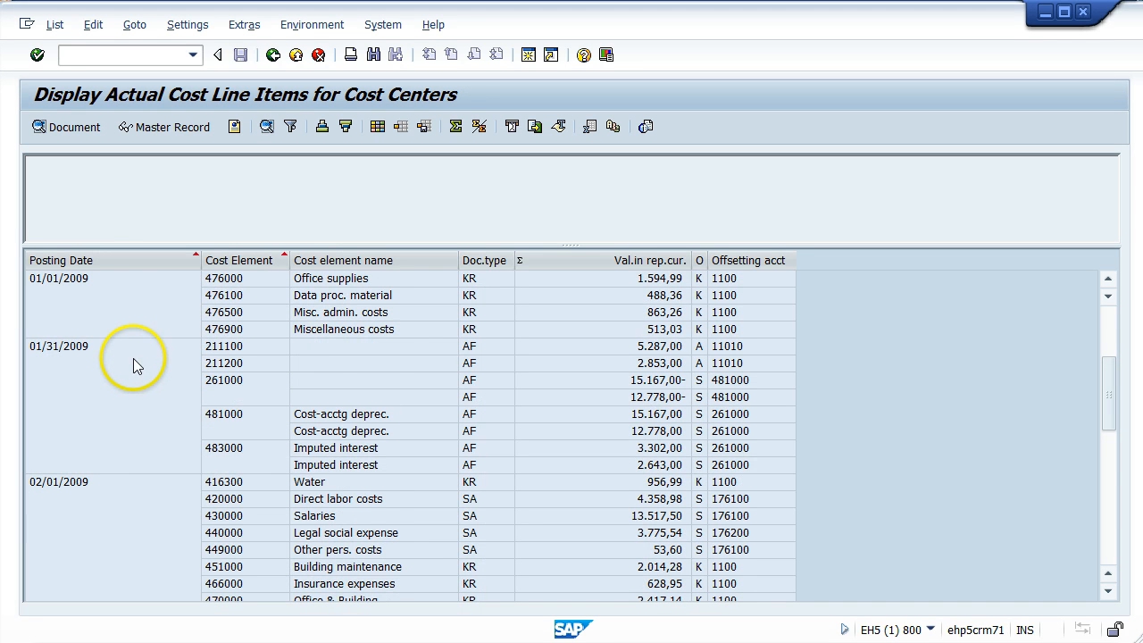
{"action": "scroll", "coordinate": [154, 327], "scroll_direction": "up", "scroll_amount": 4}
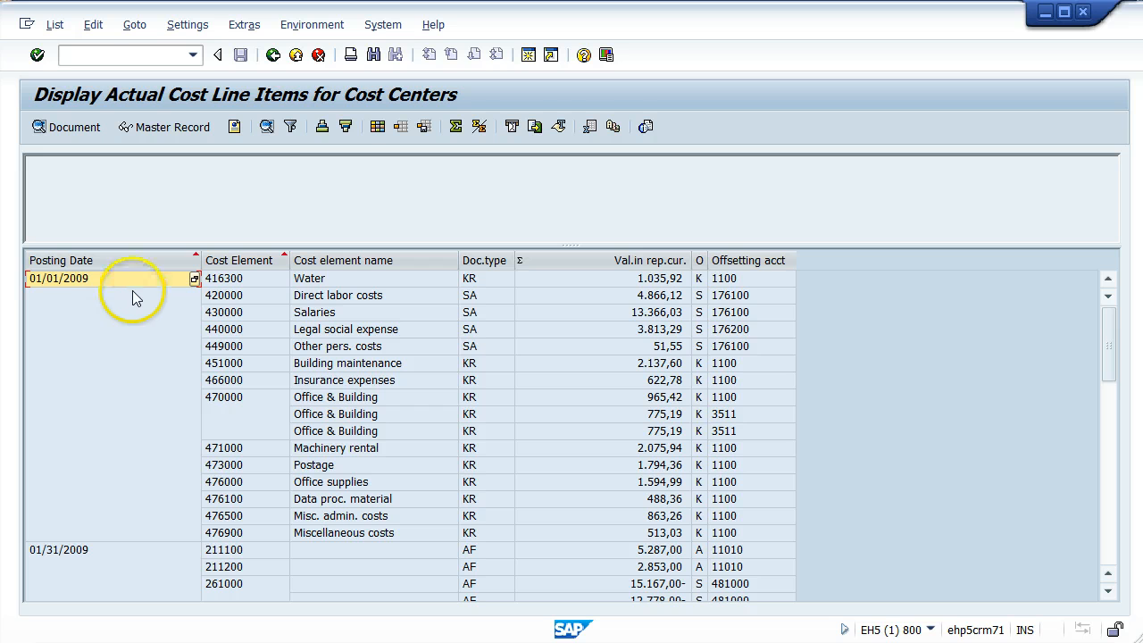
{"action": "left_click", "coordinate": [82, 282]}
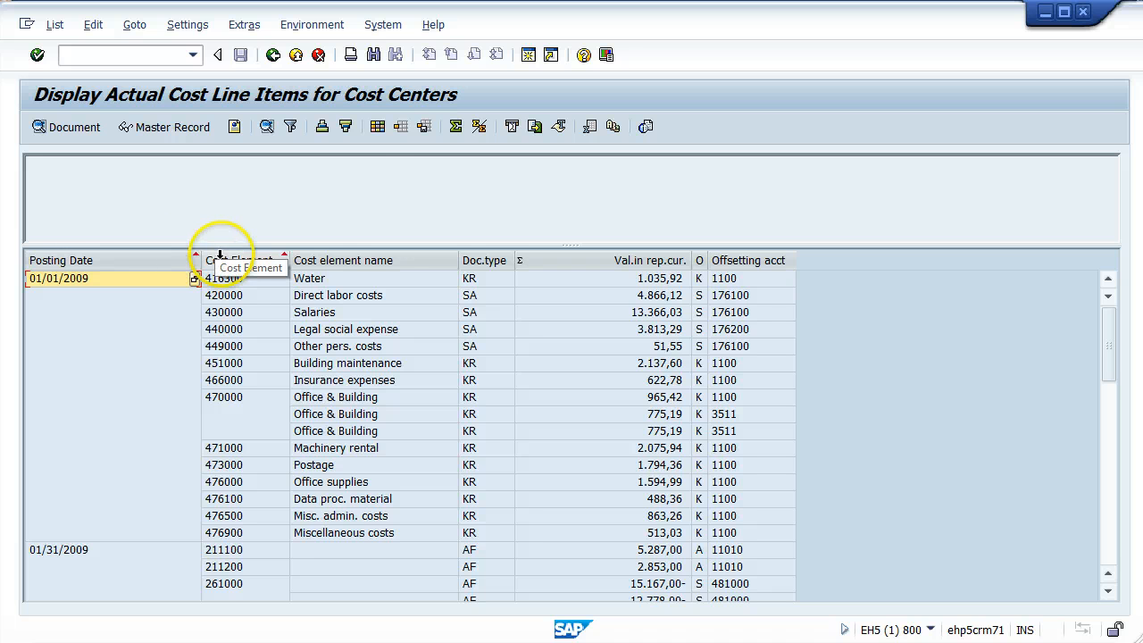
- Add Cost element name from the column set to the current layout's sort criteria
{"action": "left_click", "coordinate": [379, 129]}
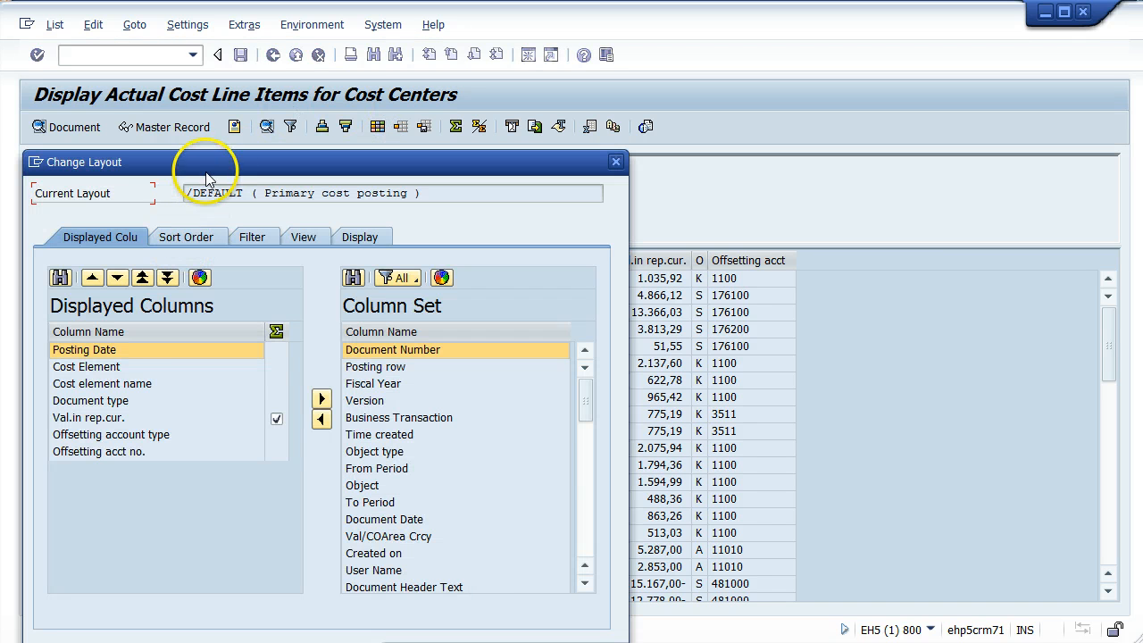
{"action": "left_click_drag", "start_coordinate": [206, 178], "coordinate": [327, 97]}
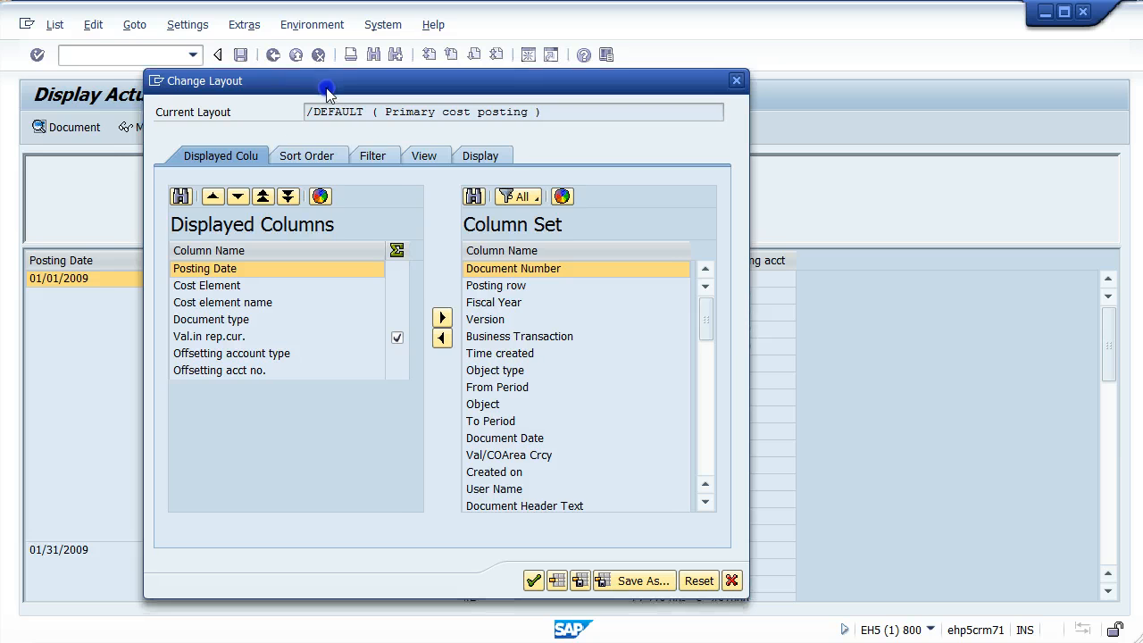
{"action": "left_click", "coordinate": [305, 157]}
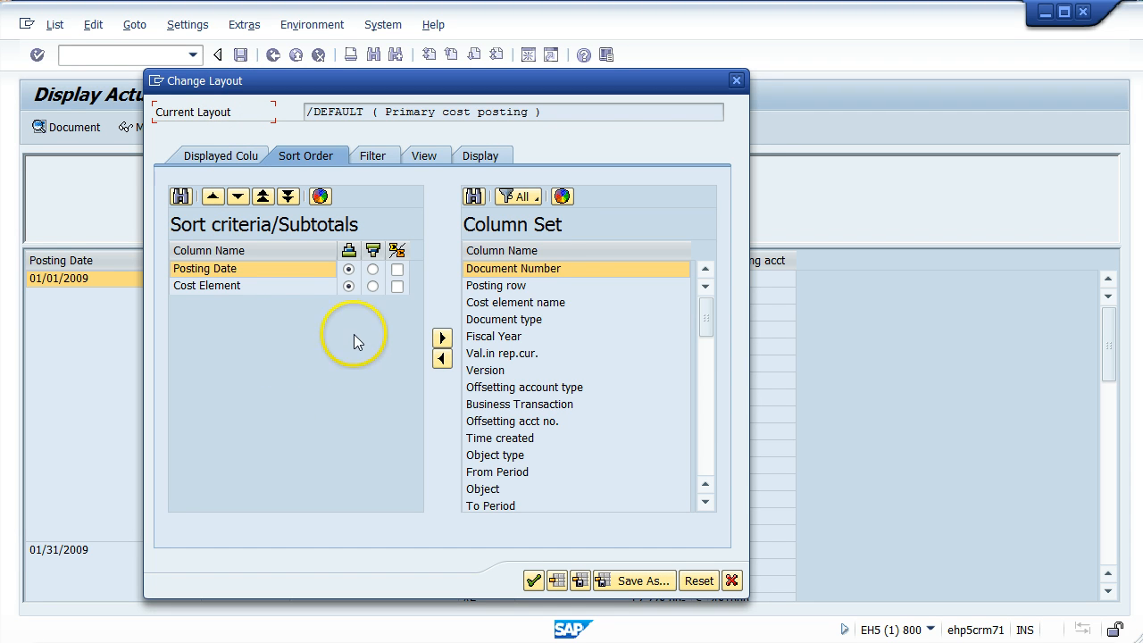
{"action": "left_click", "coordinate": [525, 304]}
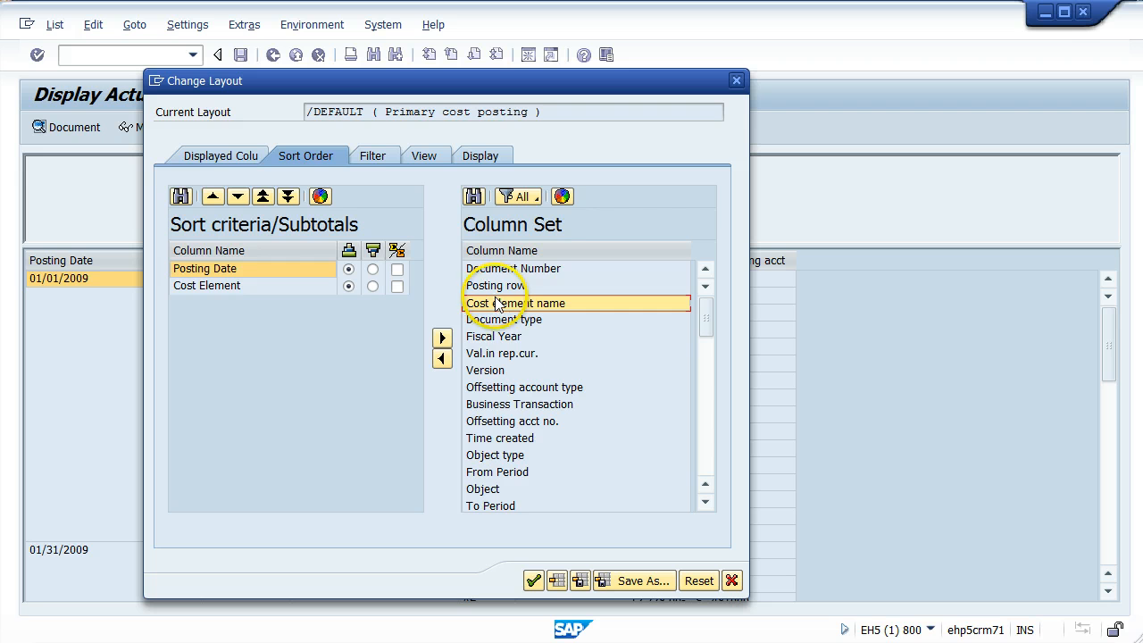
{"action": "left_click", "coordinate": [442, 357]}
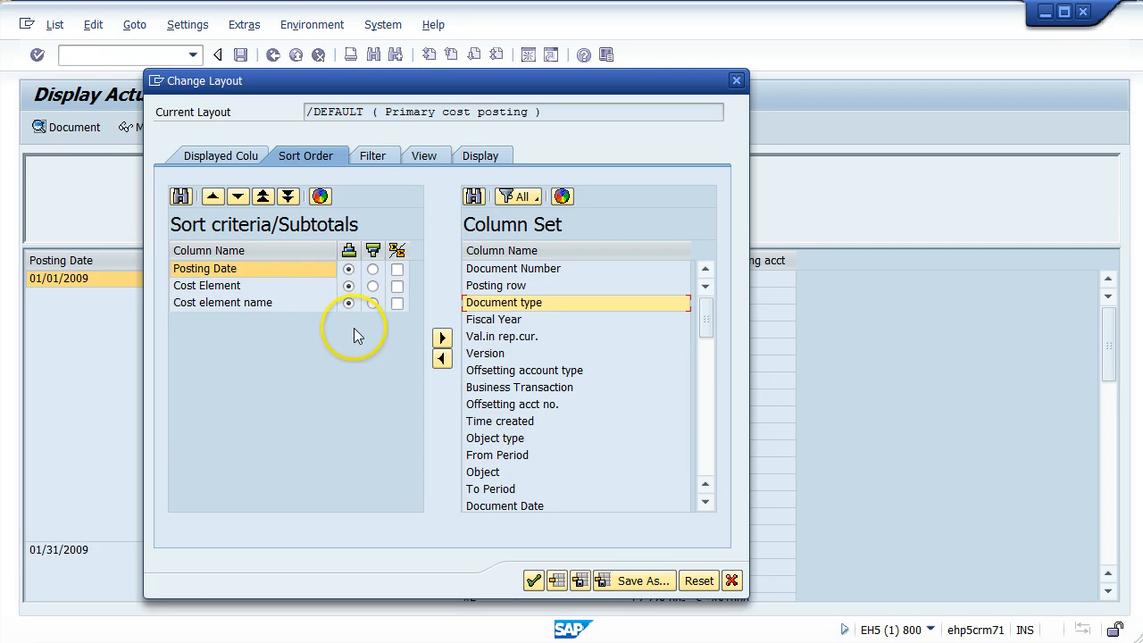
- Move Posting Date below Cost Element and Cost element name in the sort criteria and adopt the layout
{"action": "left_click", "coordinate": [231, 302]}
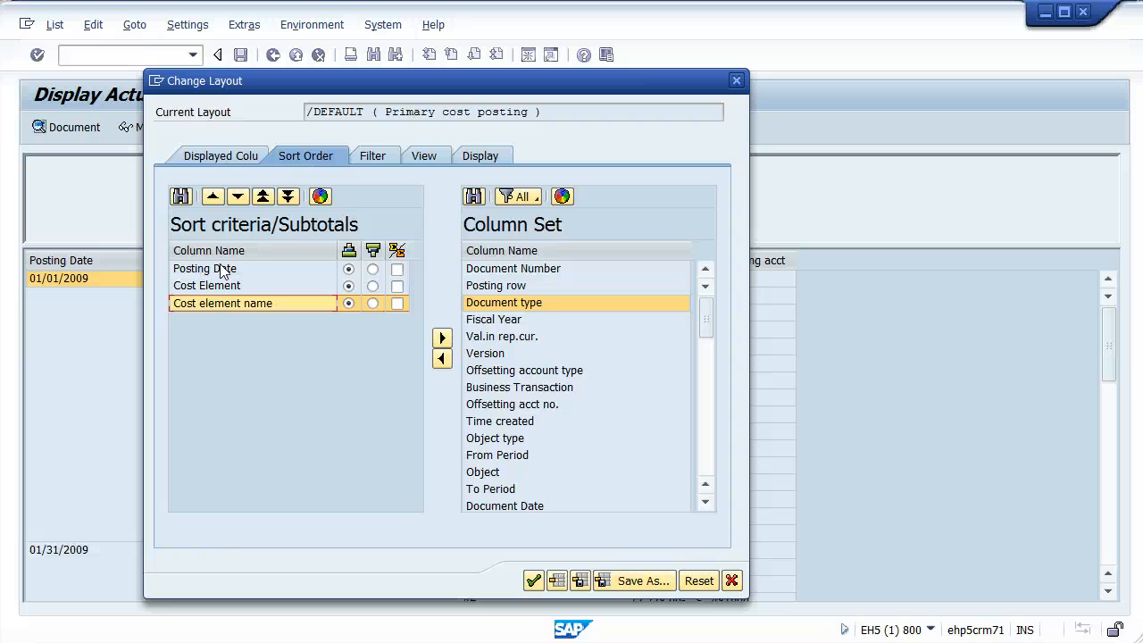
{"action": "left_click", "coordinate": [219, 270]}
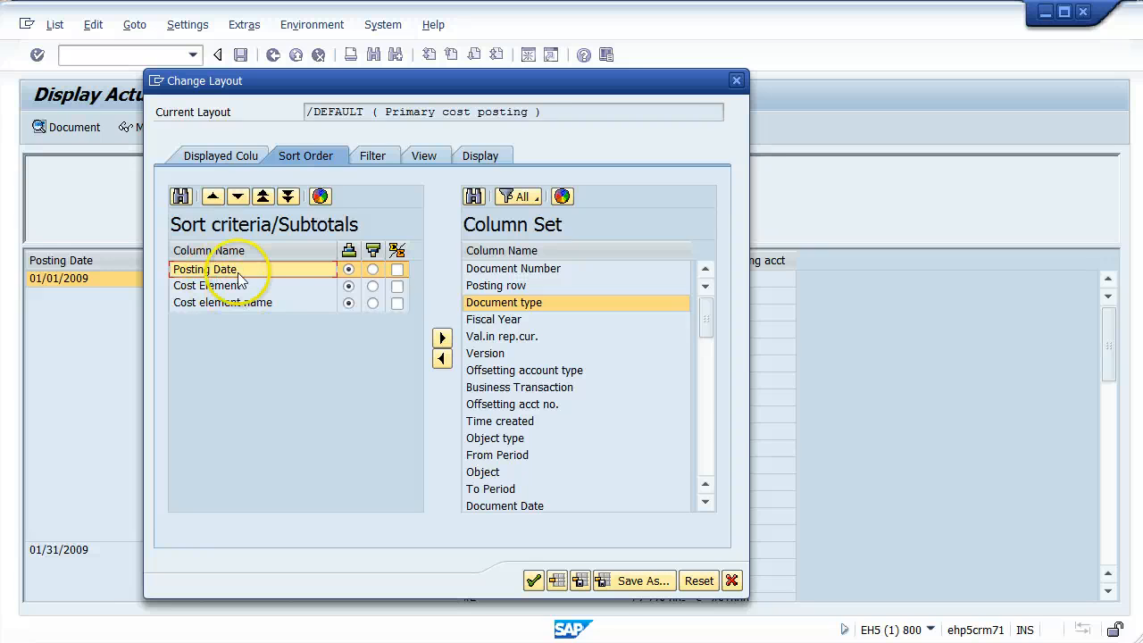
{"action": "left_click", "coordinate": [238, 196]}
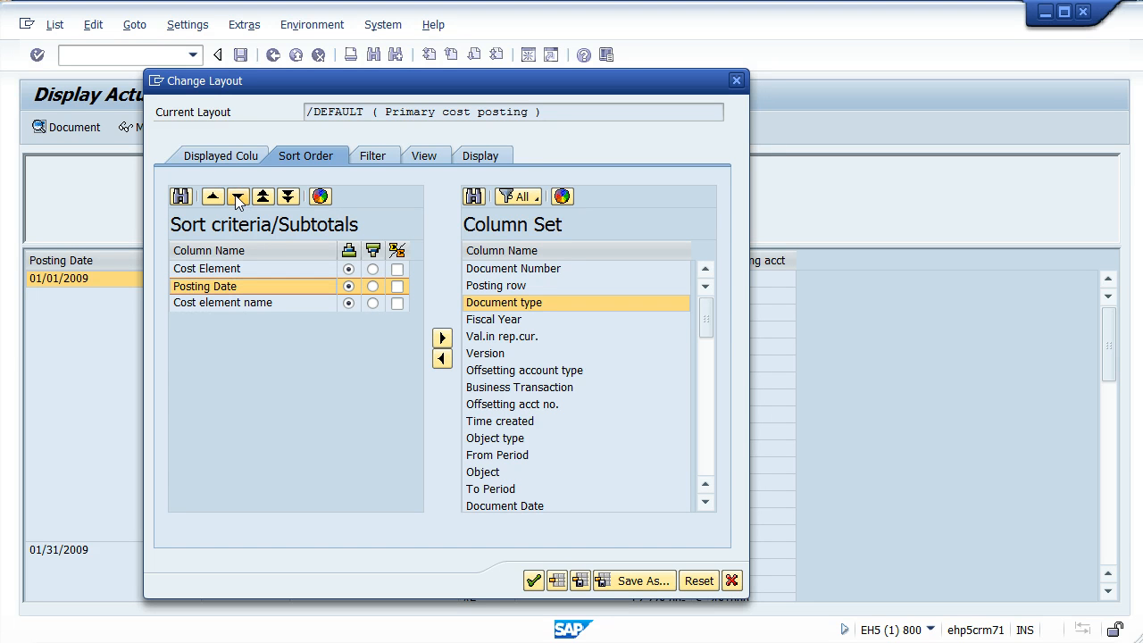
{"action": "left_click", "coordinate": [238, 196]}
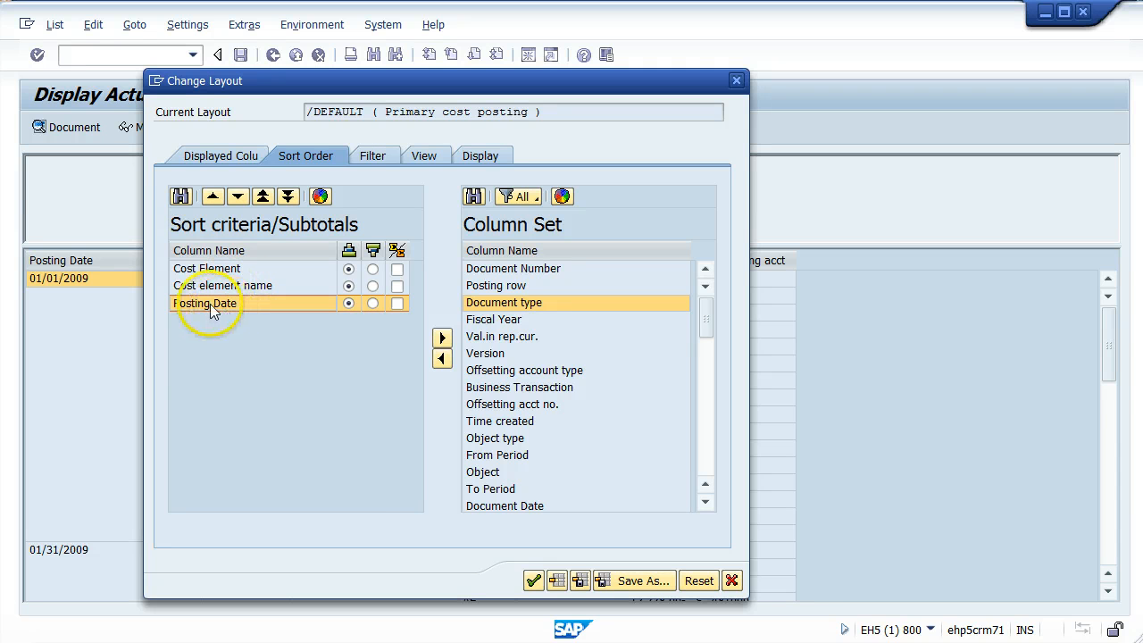
{"action": "left_click", "coordinate": [532, 582]}
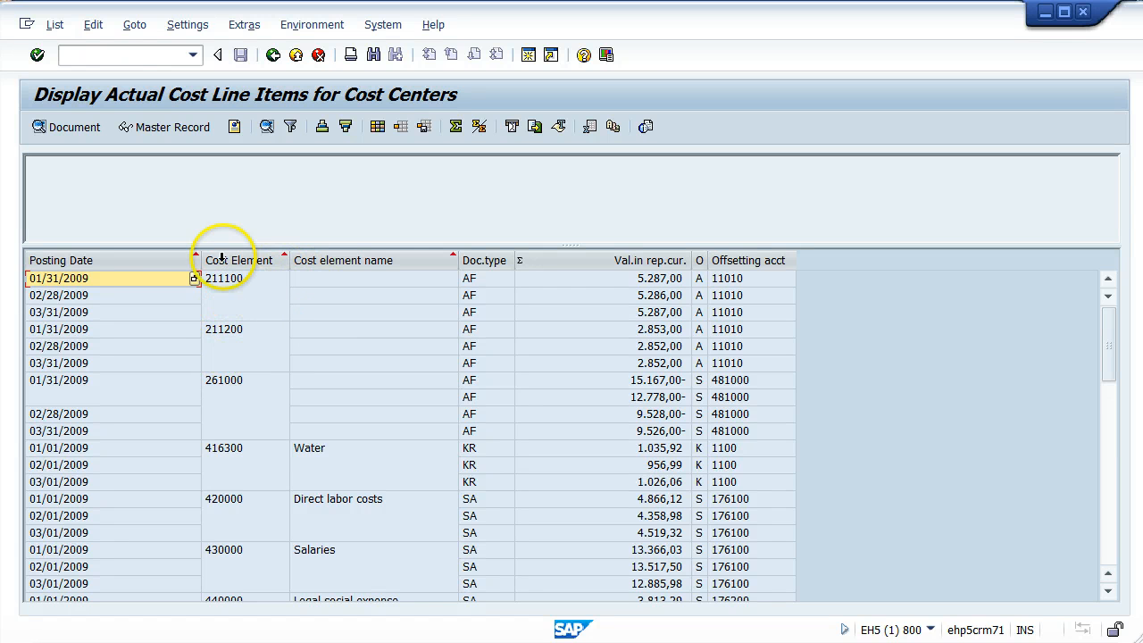
- Move the Posting Date column between Cost element name and Doc.type in the line item list
{"action": "left_click", "coordinate": [94, 265]}
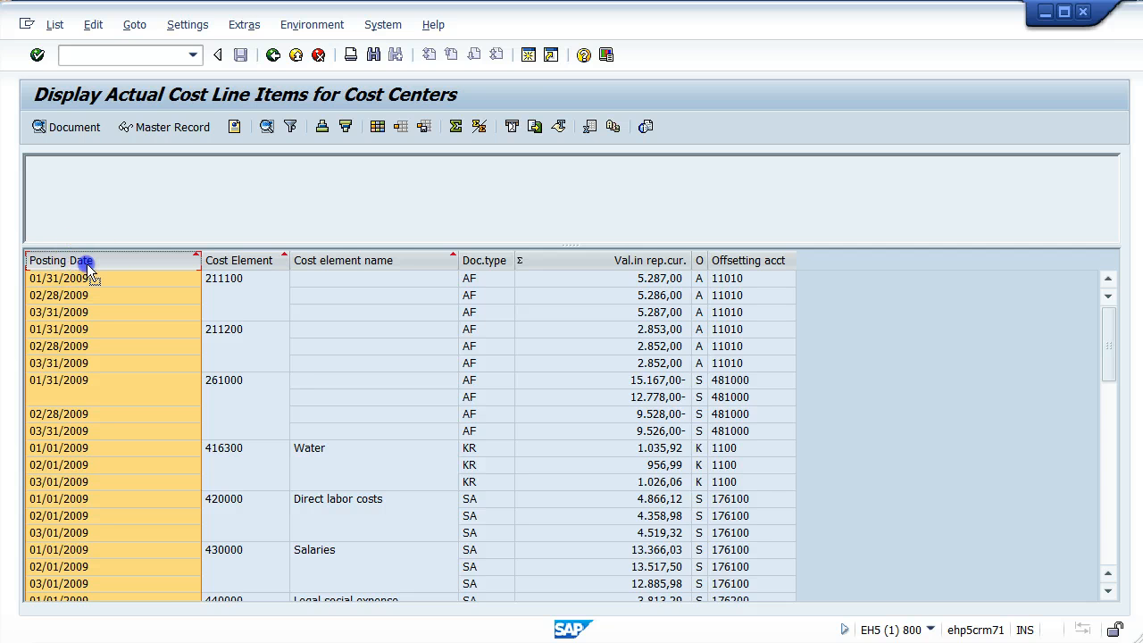
{"action": "left_click_drag", "start_coordinate": [84, 260], "coordinate": [500, 264]}
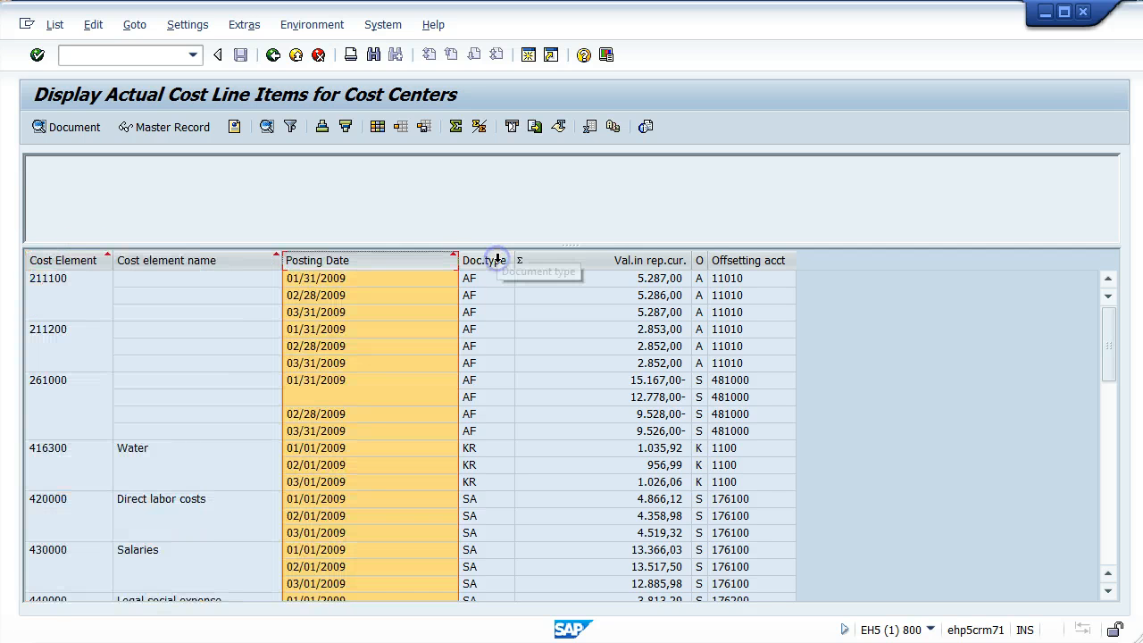
{"action": "left_click", "coordinate": [138, 380]}
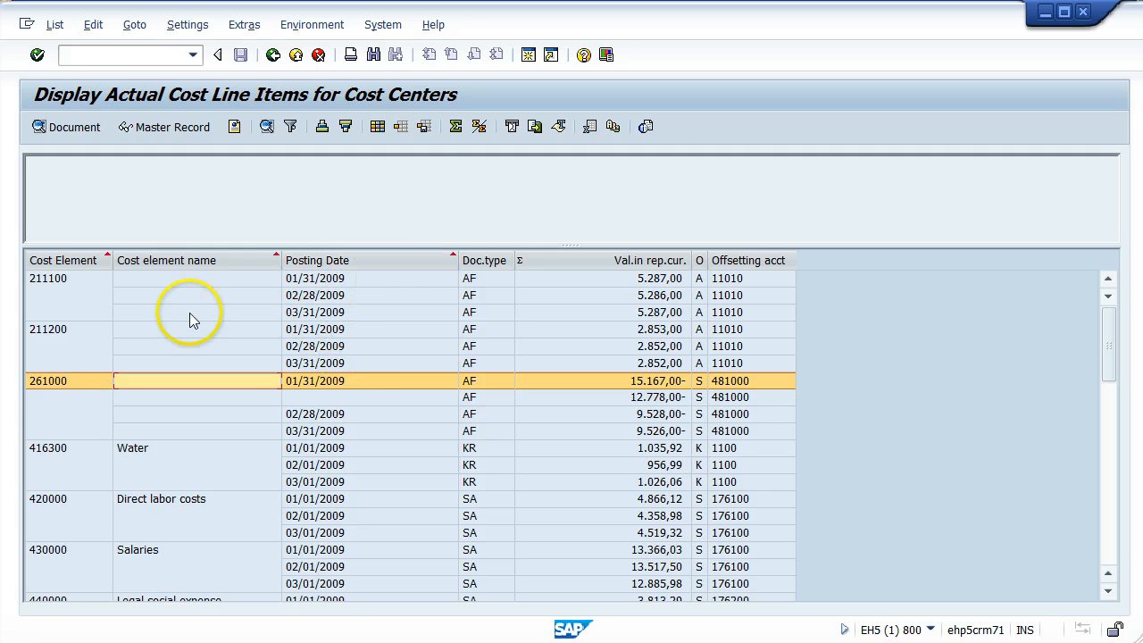
- Sort the Cost Element, Cost element name and Posting Date columns together in ascending order
{"action": "left_click", "coordinate": [60, 258]}
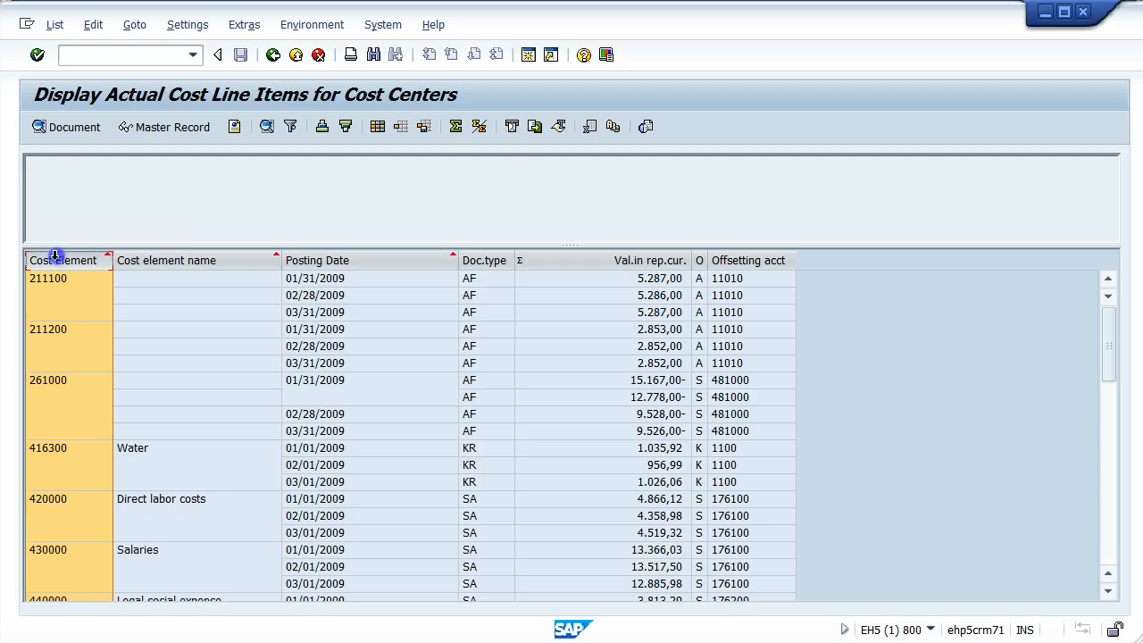
{"action": "left_click_drag", "start_coordinate": [84, 253], "coordinate": [354, 258]}
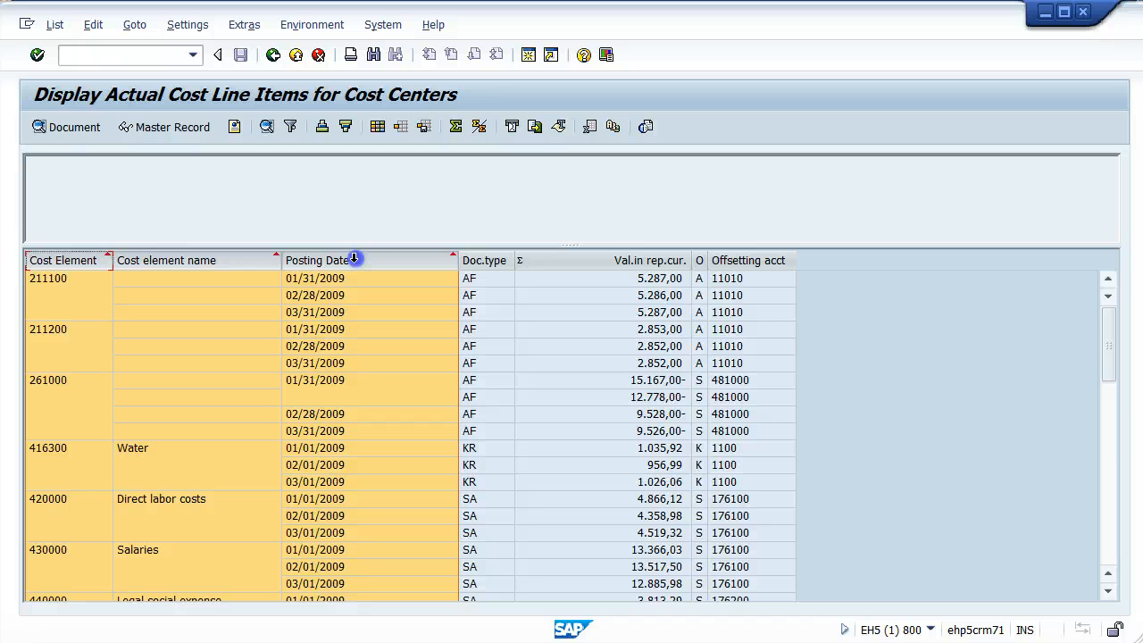
{"action": "left_click_drag", "start_coordinate": [354, 258], "coordinate": [355, 258]}
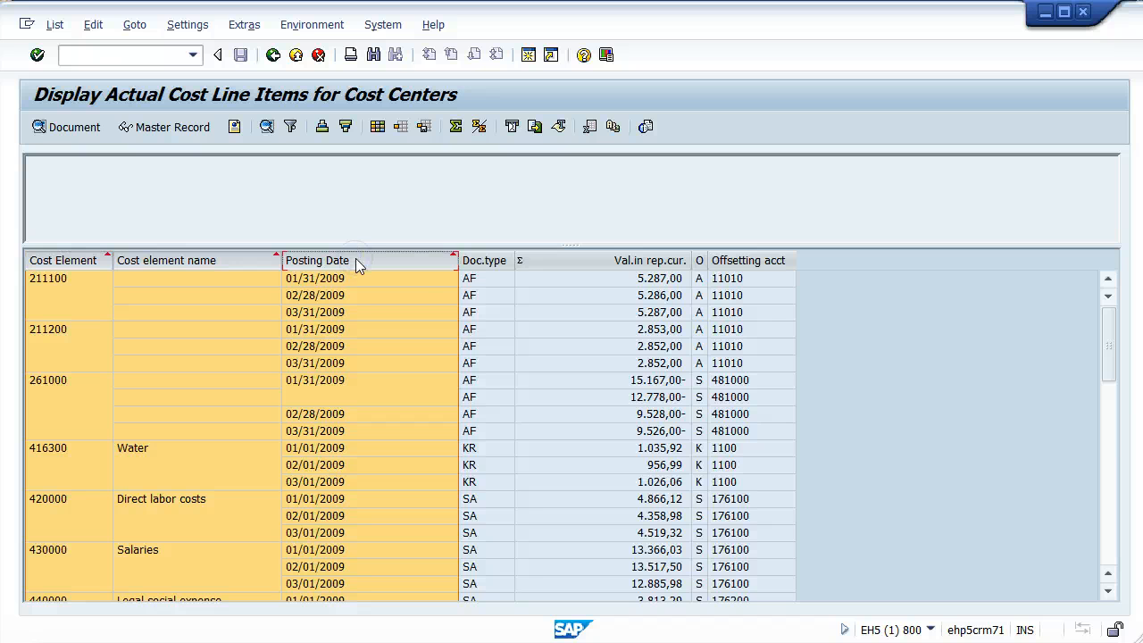
{"action": "left_click", "coordinate": [322, 126]}
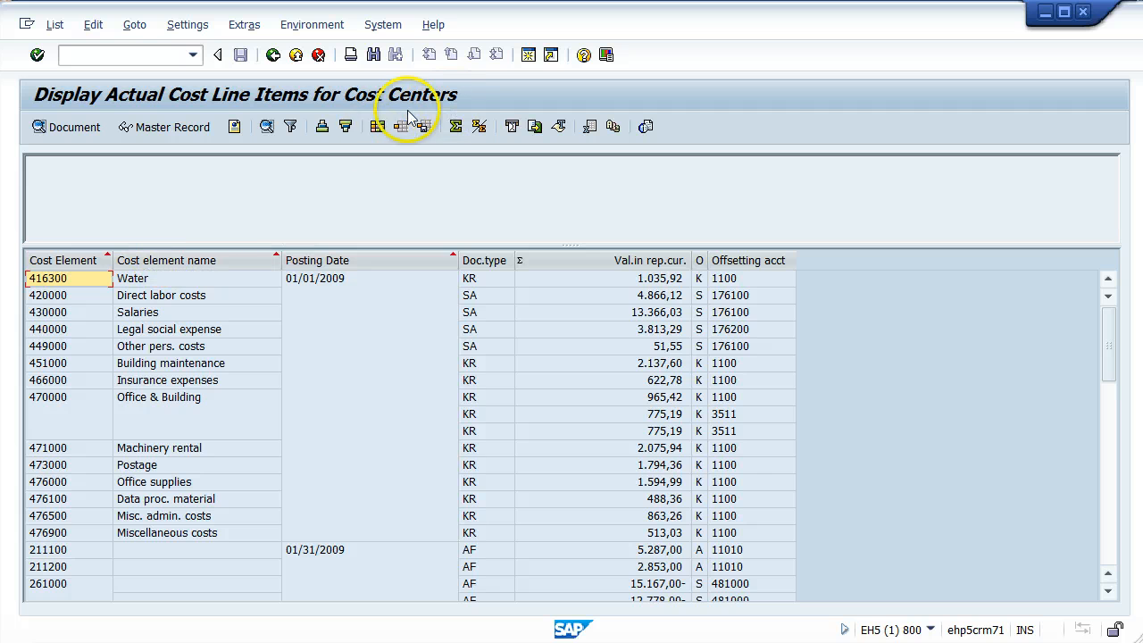
- Check the order of the sort criteria in the layout settings and close them by adopting the layout
{"action": "left_click", "coordinate": [380, 128]}
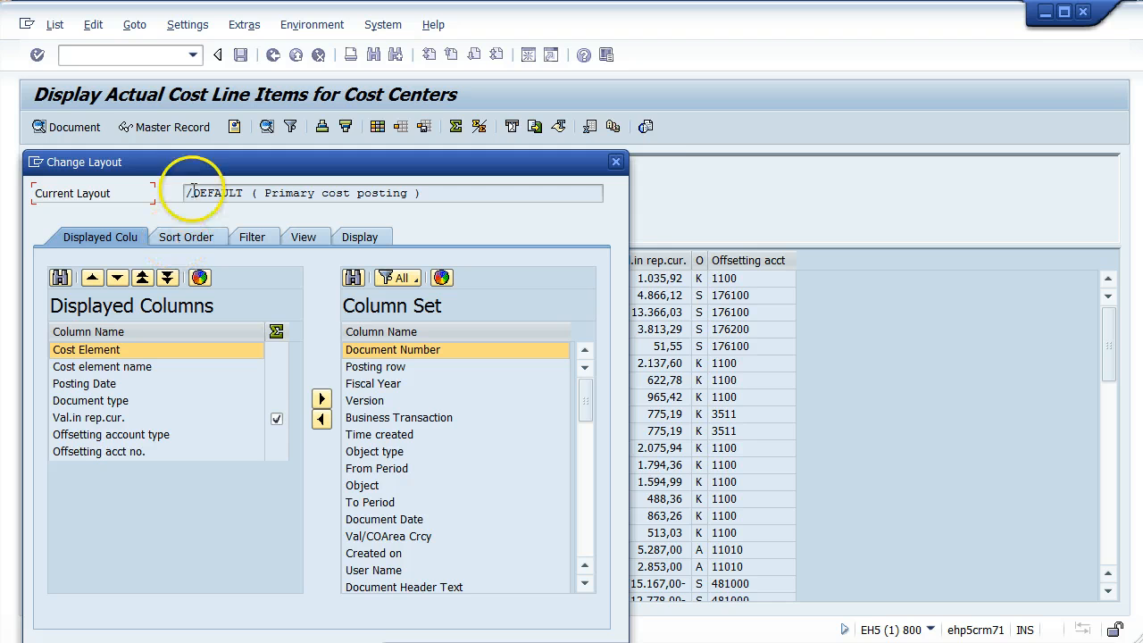
{"action": "left_click_drag", "start_coordinate": [192, 167], "coordinate": [241, 121]}
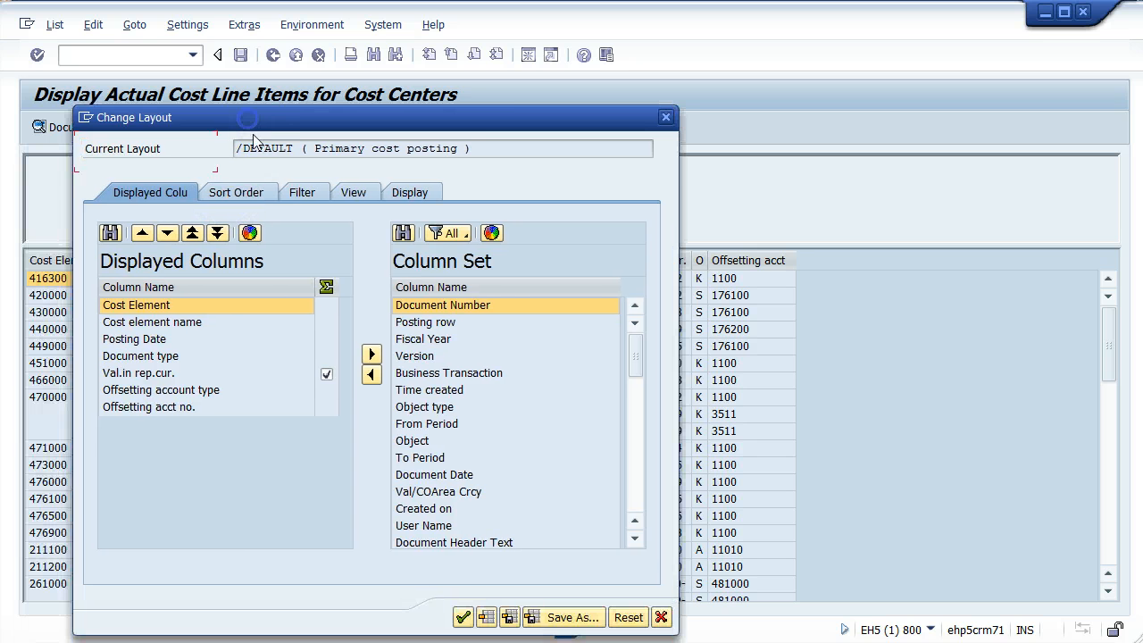
{"action": "left_click", "coordinate": [235, 194]}
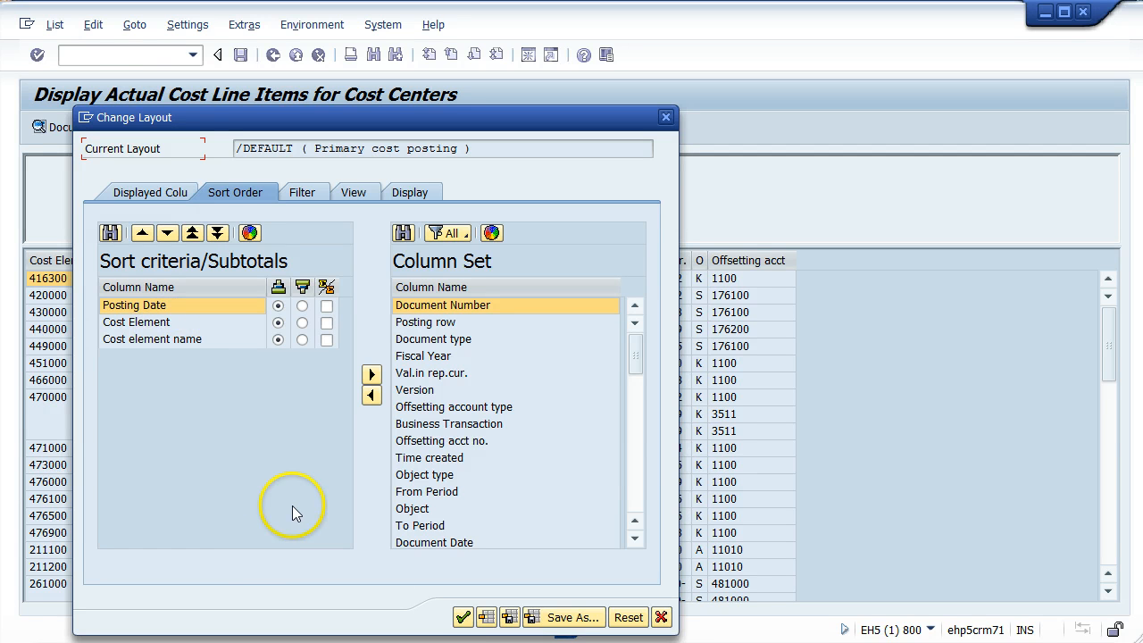
{"action": "left_click", "coordinate": [462, 618]}
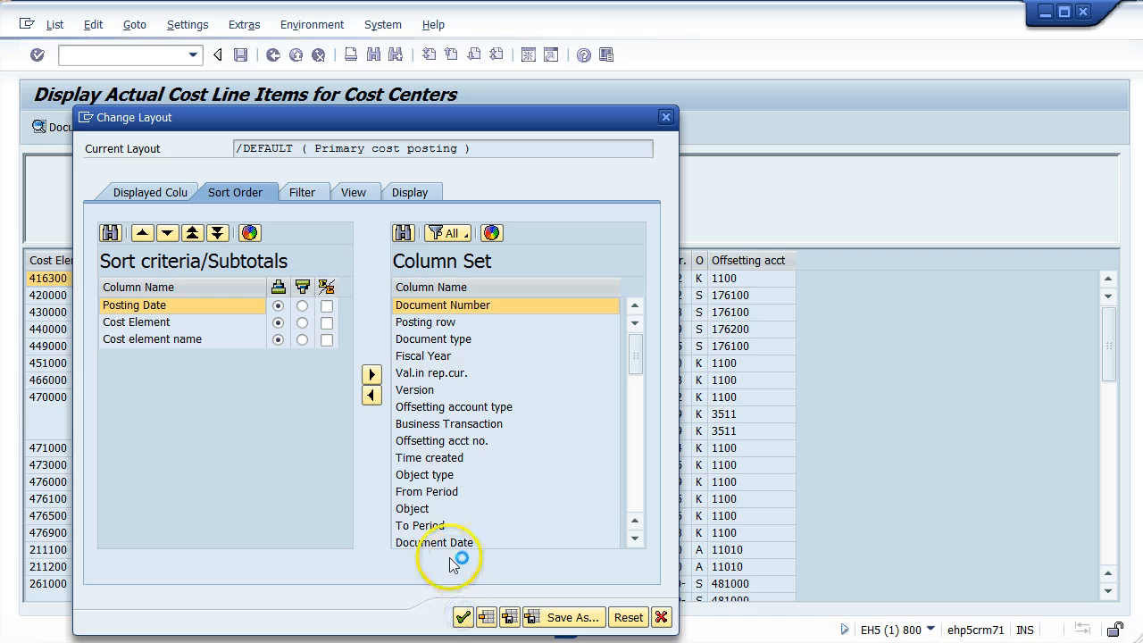